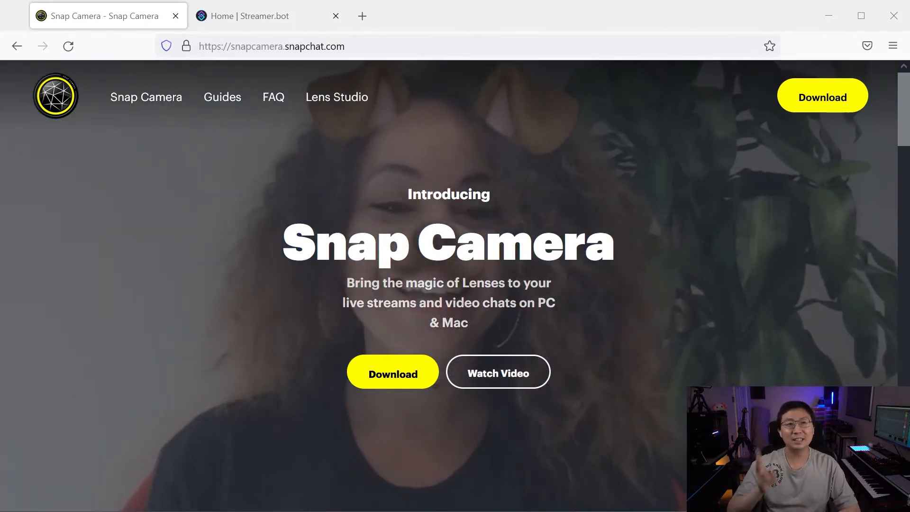
View the Streamer.bot homepage for its overview and download options.
click(283, 16)
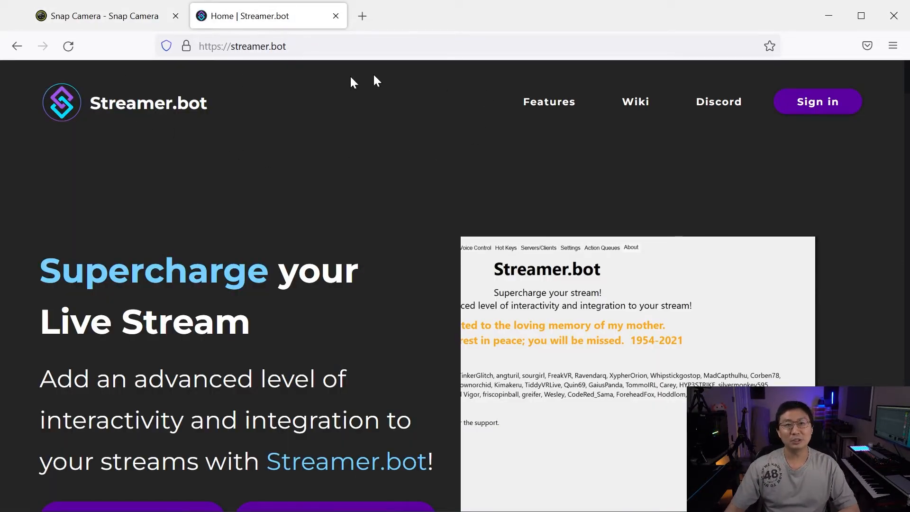
scroll(190, 218, down, 2)
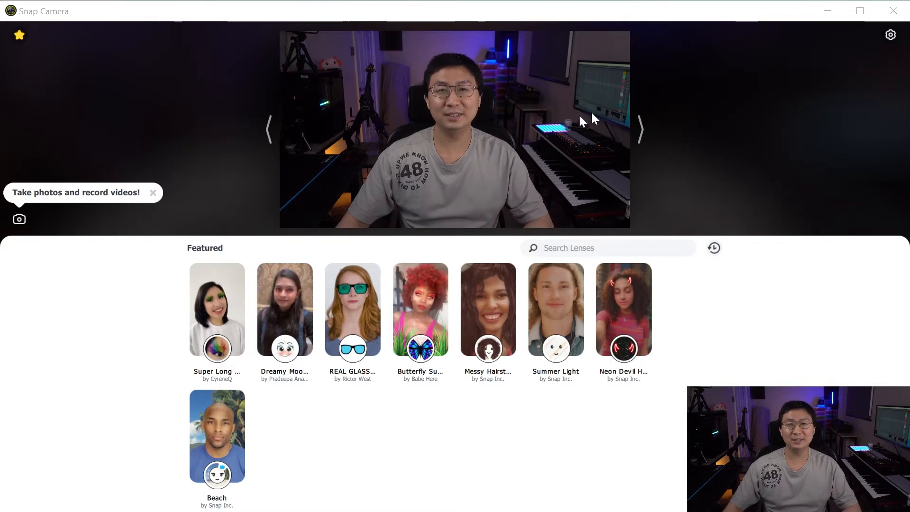
In Snap Camera, review the settings for camera source, resolution and the hotkey for turning lenses on or off.
click(889, 36)
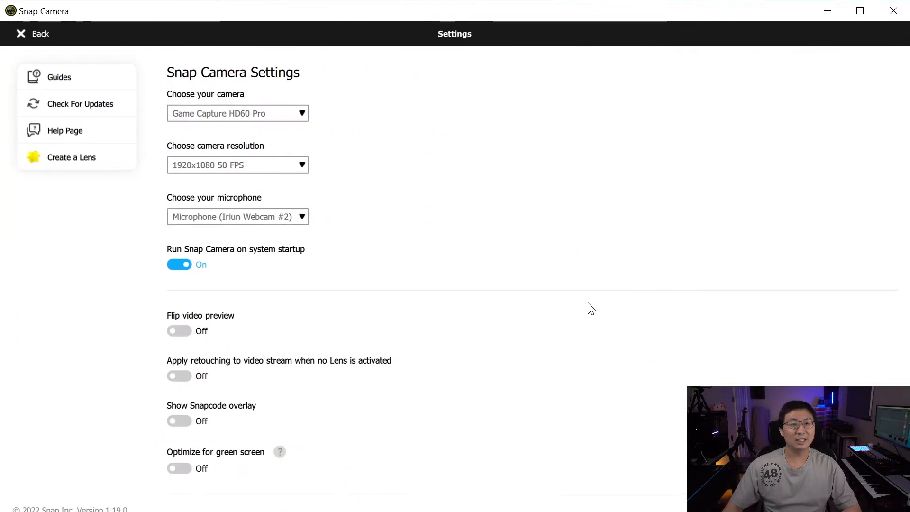
scroll(557, 348, down, 2)
scroll(557, 347, down, 2)
scroll(222, 315, down, 1)
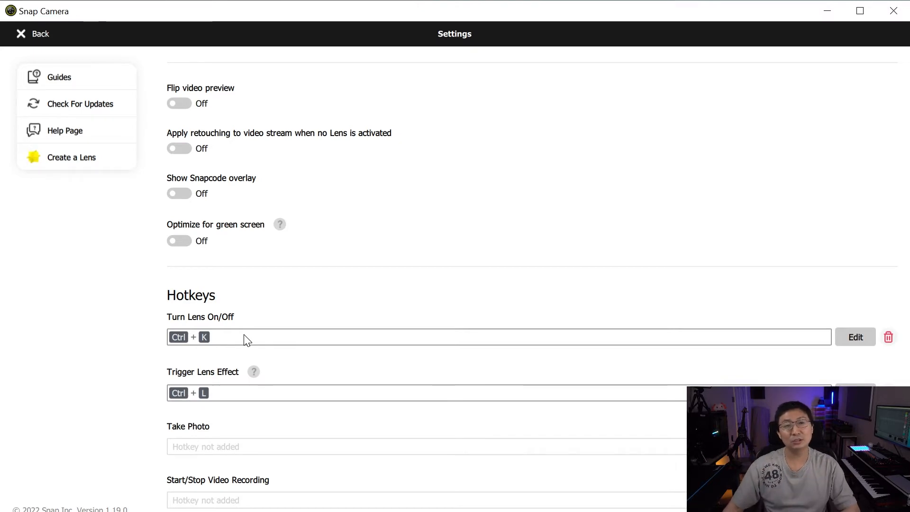
click(39, 42)
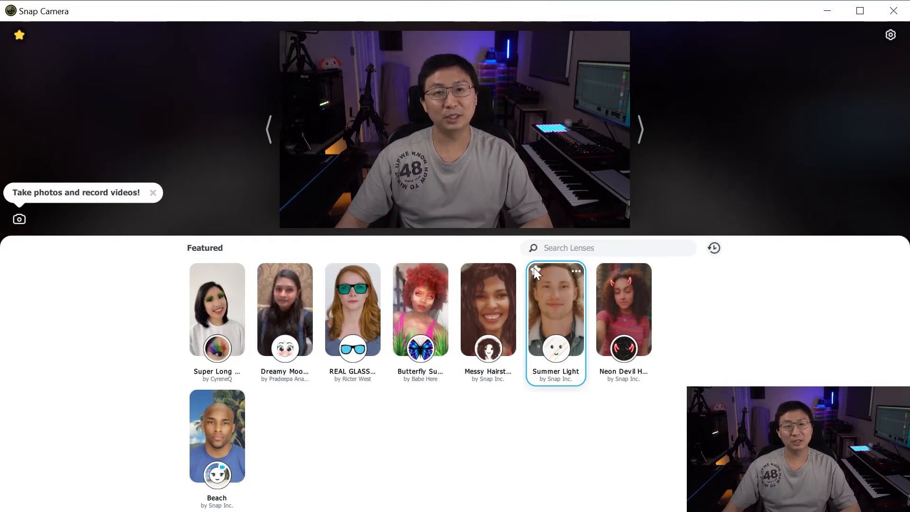
Review the favorite lenses and the hotkey assigned to each one.
click(18, 36)
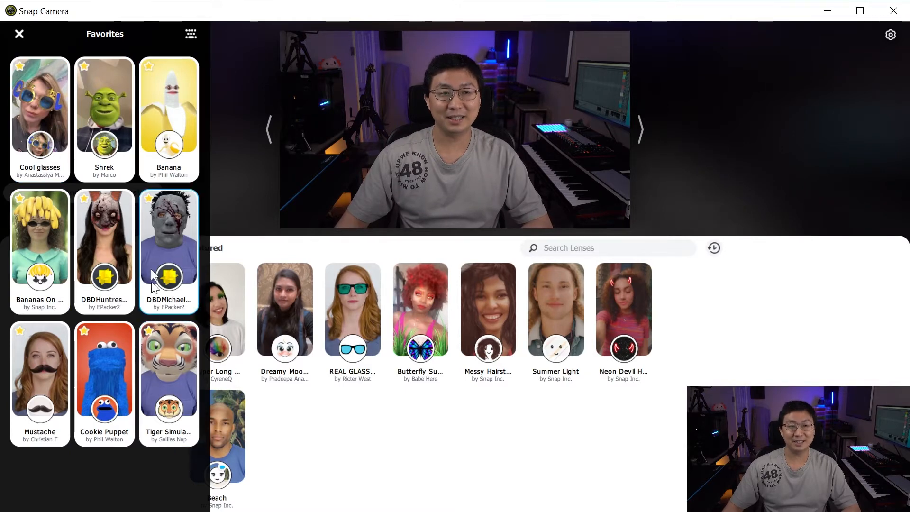
click(190, 34)
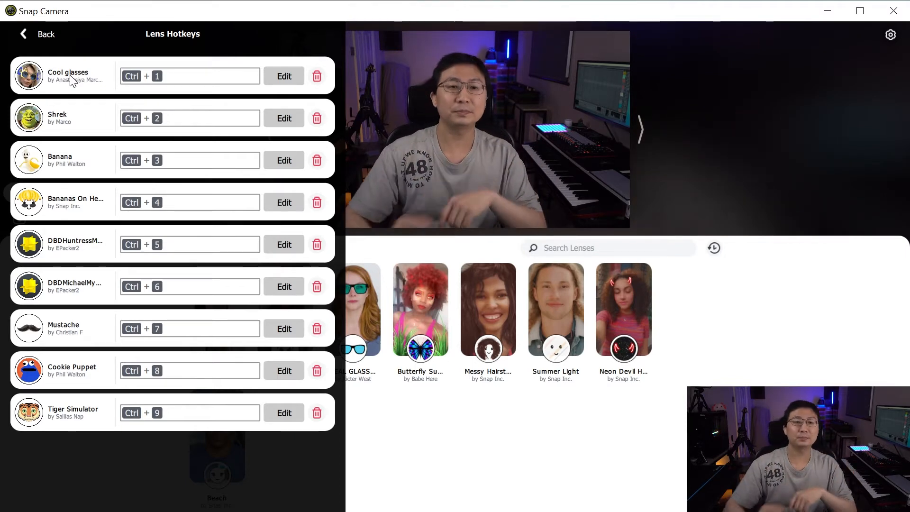
click(30, 29)
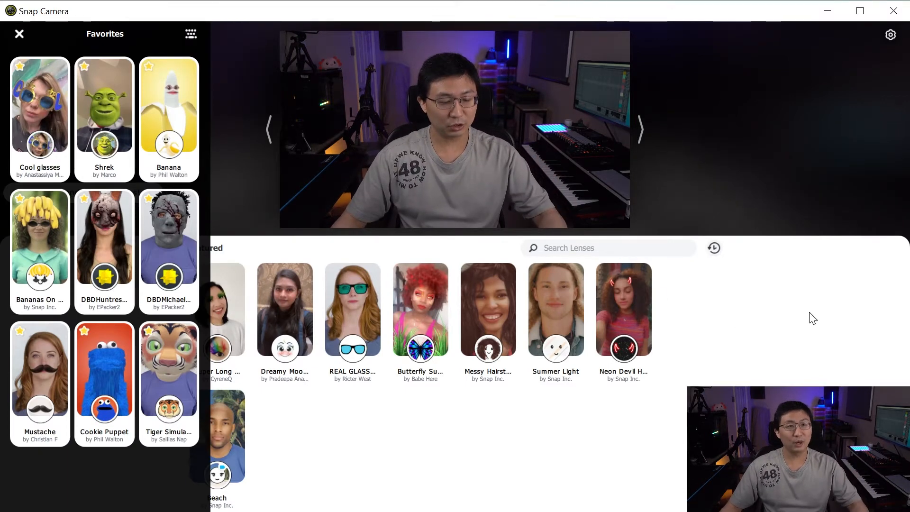
Test the lens hotkeys by applying Cool glasses and Shrek, and turn the Shrek lens off again.
key(ctrl+1)
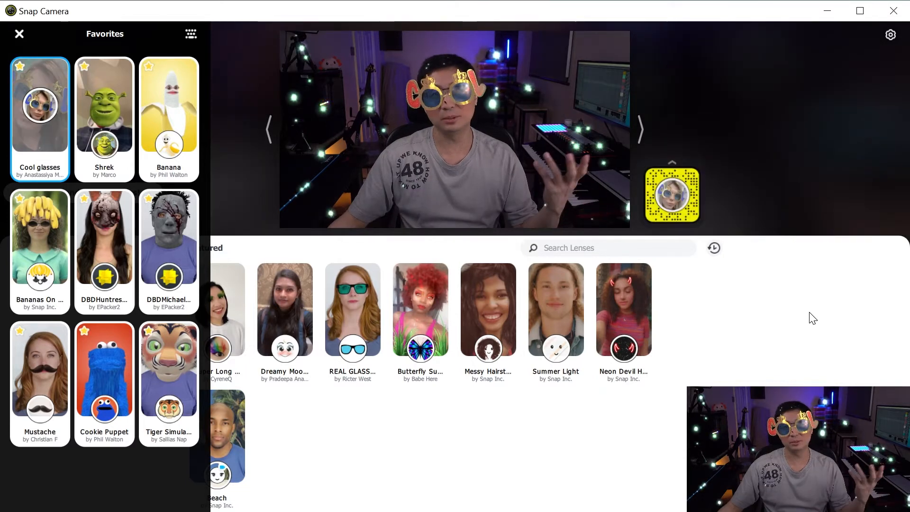
key(ctrl+2)
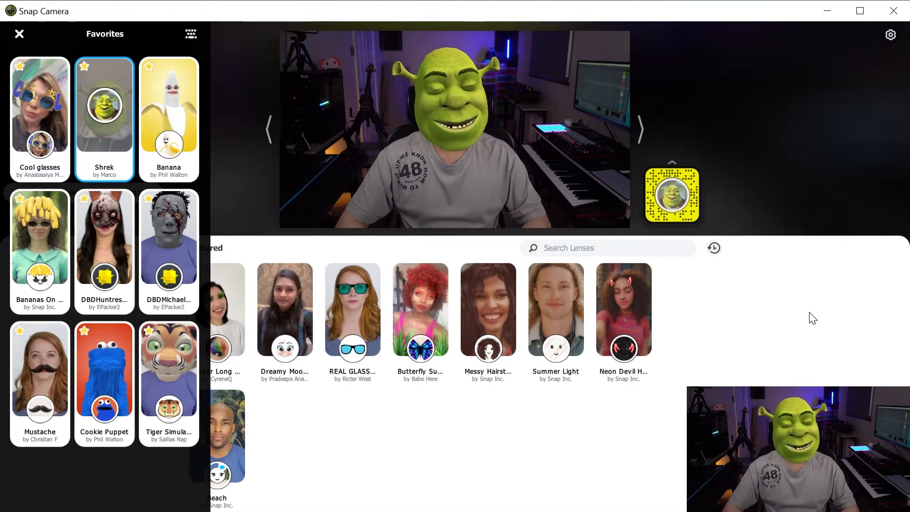
key(ctrl+2)
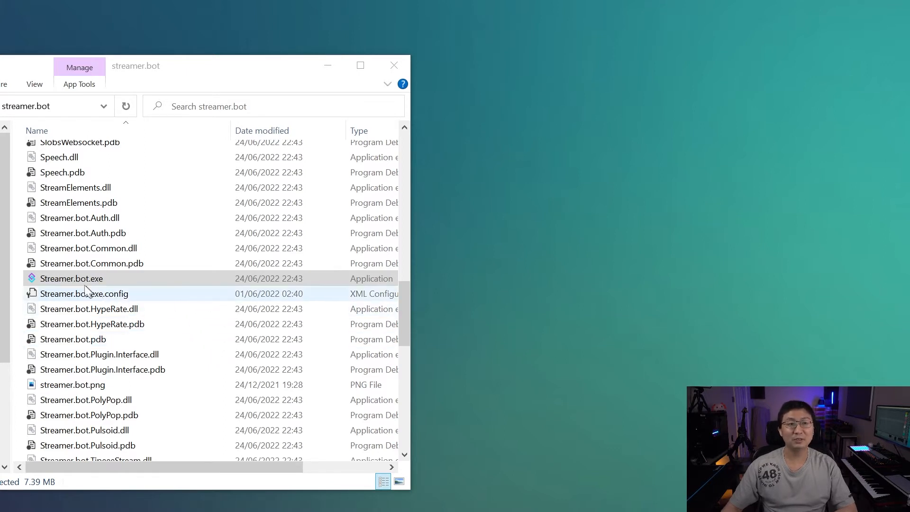
Launch Streamer.bot.exe from the streamer.bot folder.
click(64, 280)
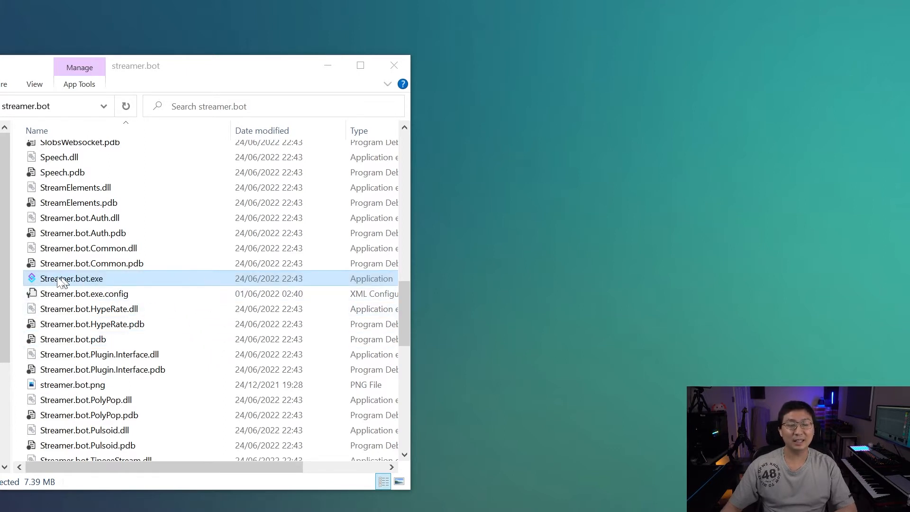
double_click(30, 279)
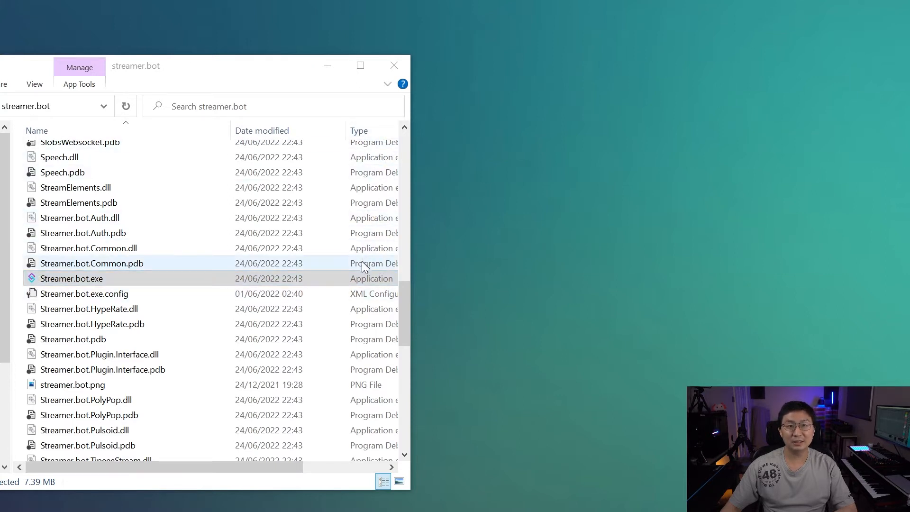
click(368, 281)
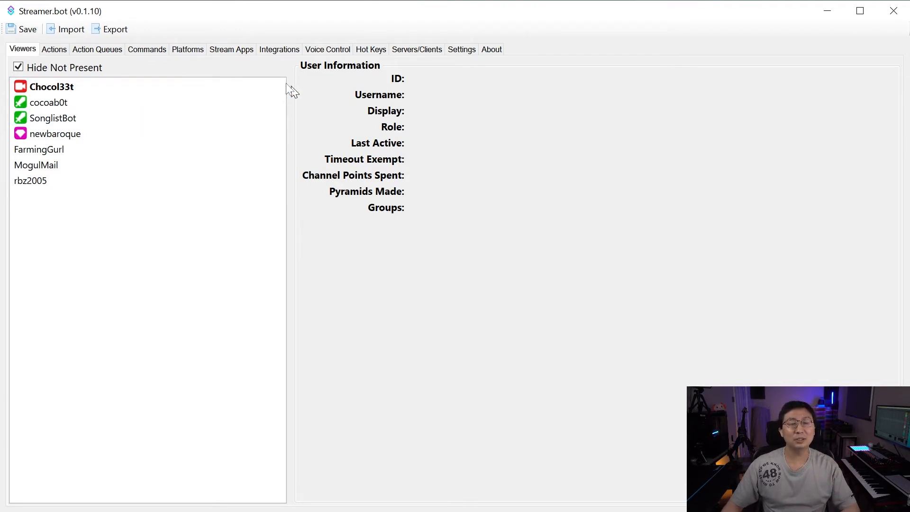
Check the broadcaster account's username and connection in the Twitch platform accounts.
click(188, 50)
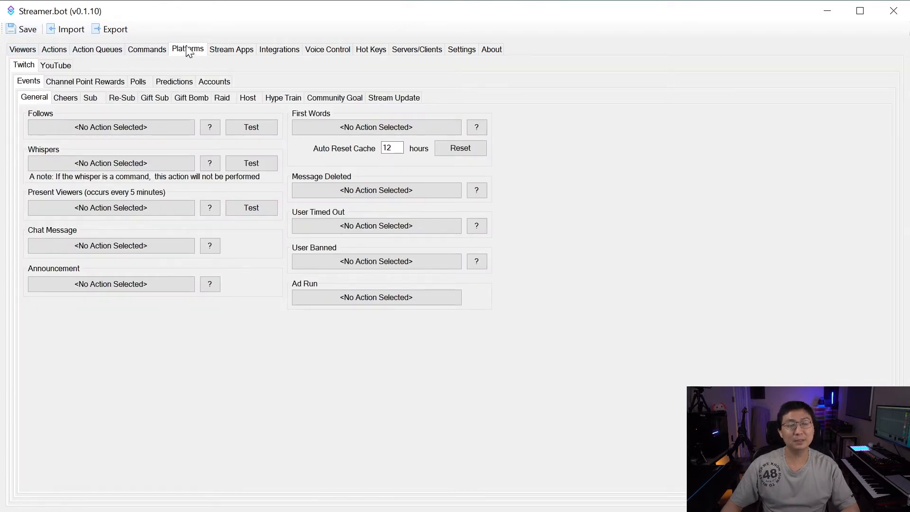
click(22, 67)
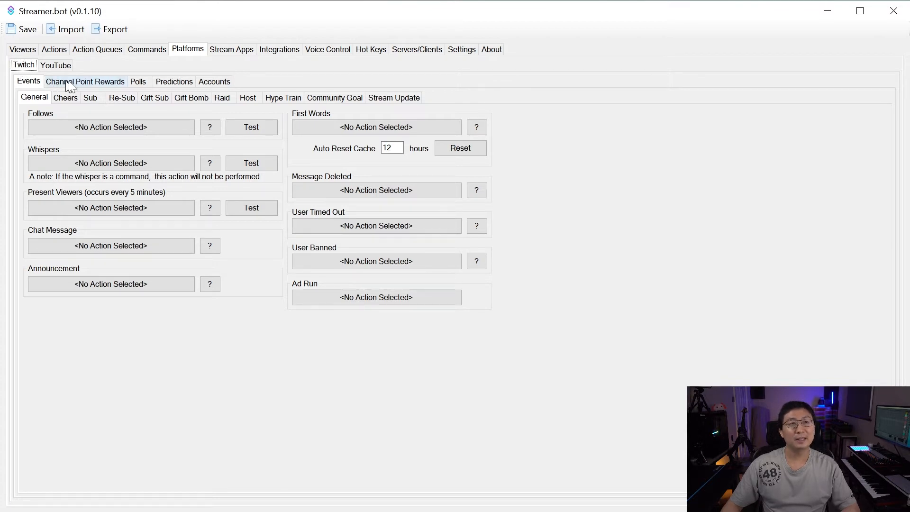
click(227, 85)
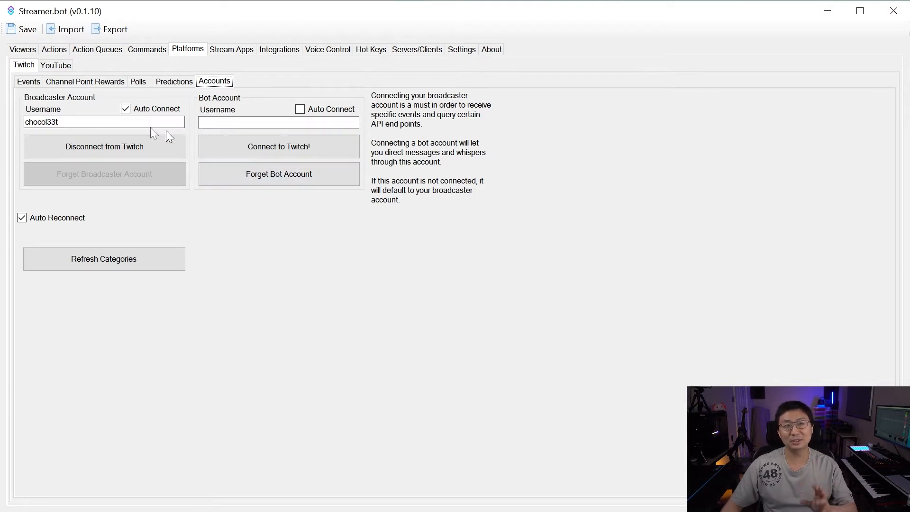
drag(76, 121, 16, 124)
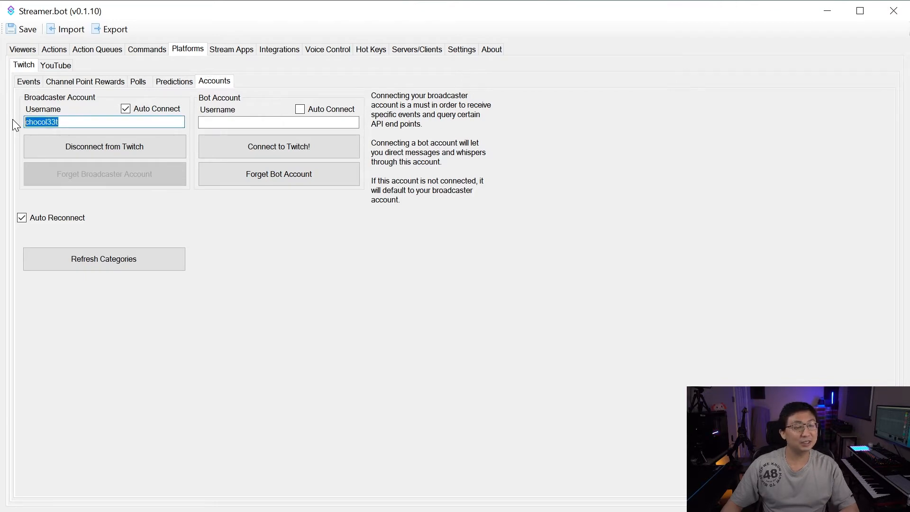
click(82, 121)
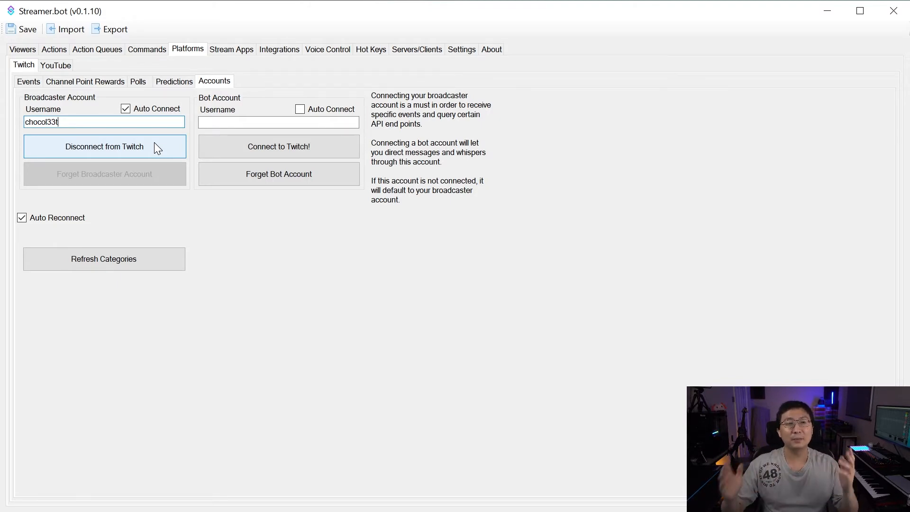
drag(80, 118, 6, 124)
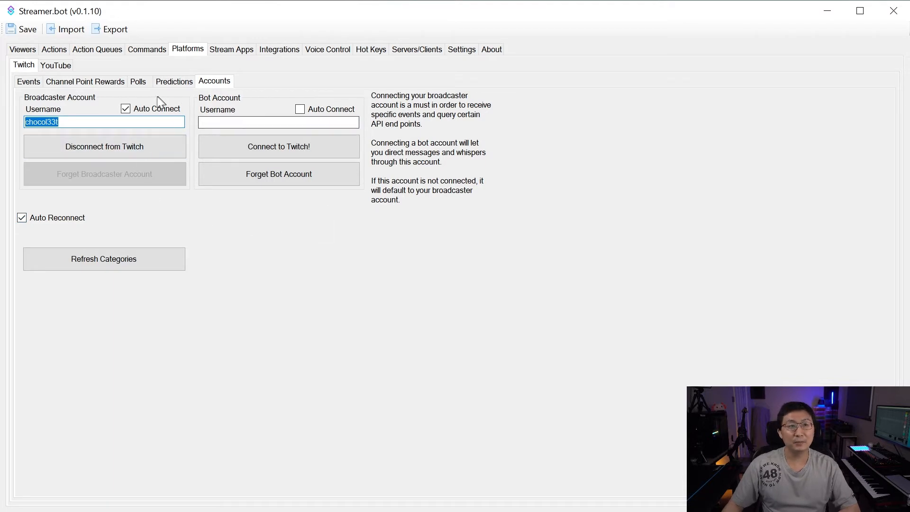
Examine the Twitch channel point rewards and compare them with the broadcaster account connection.
click(91, 83)
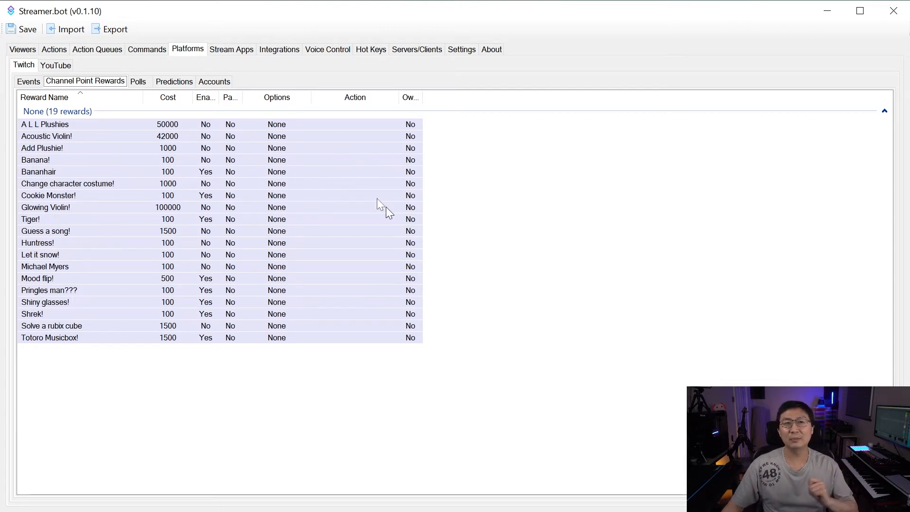
click(225, 85)
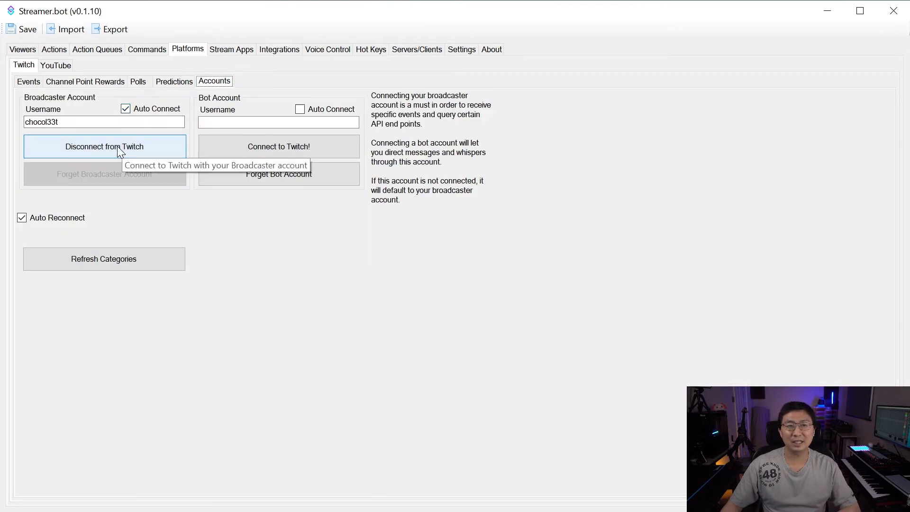
click(74, 82)
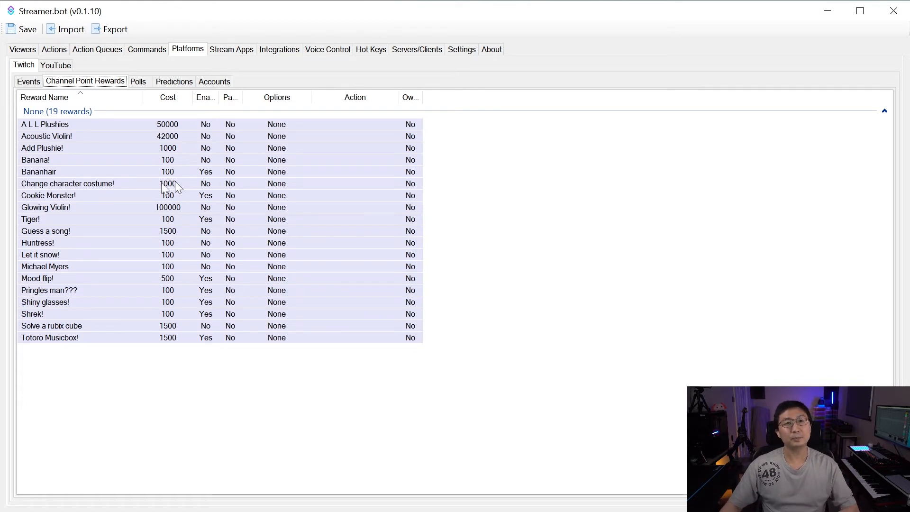
Add a blocking action queue named Snap Camera Filters.
click(82, 50)
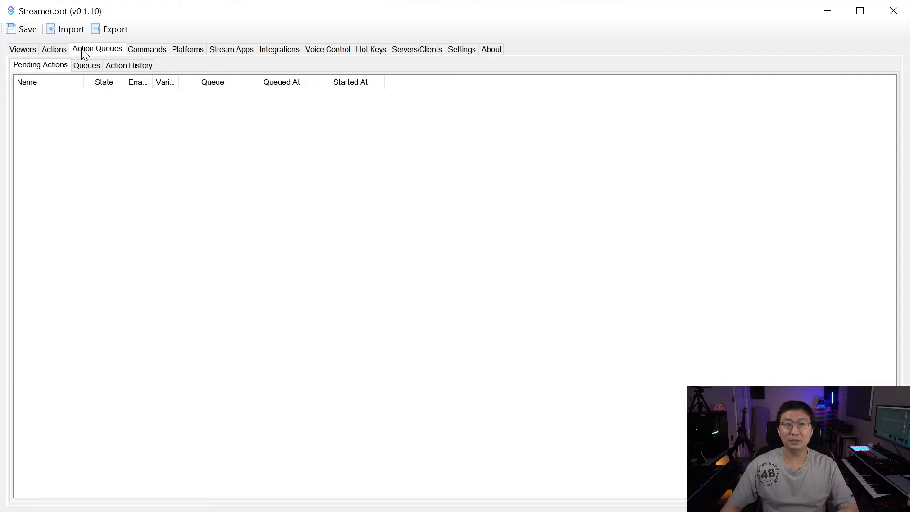
click(85, 73)
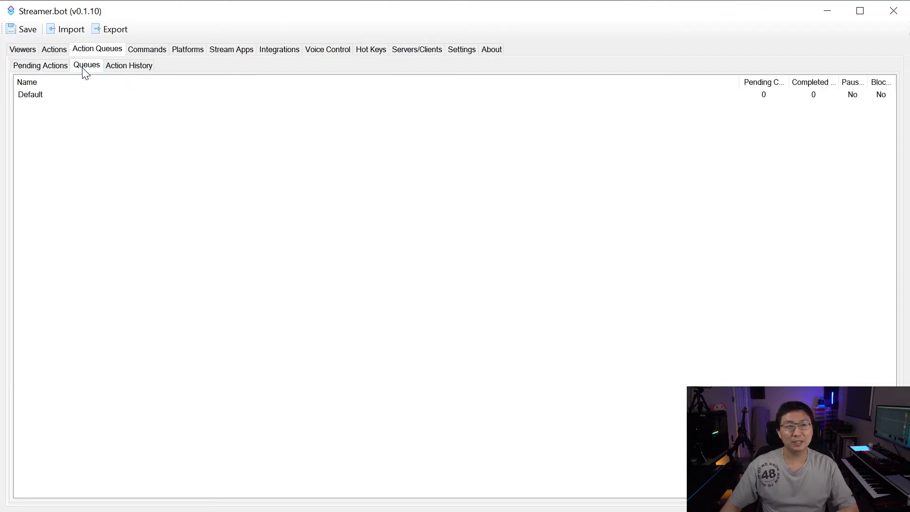
click(27, 100)
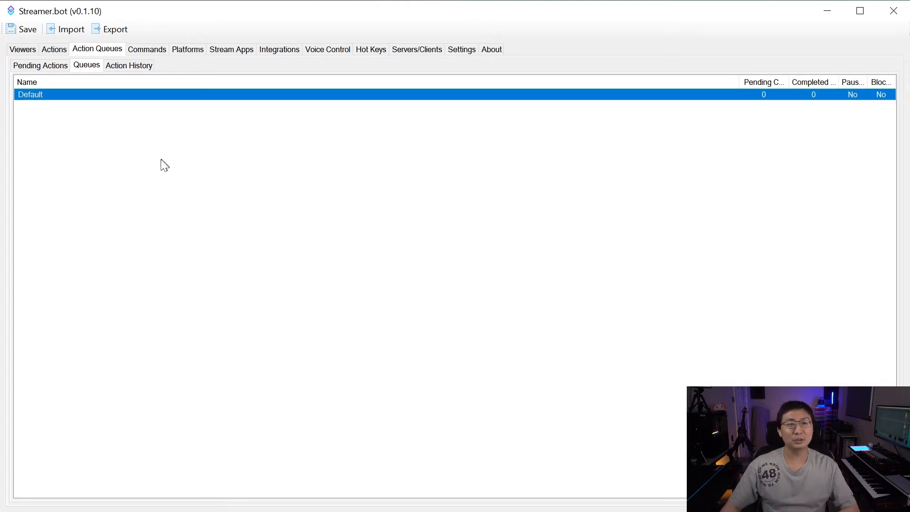
right_click(337, 179)
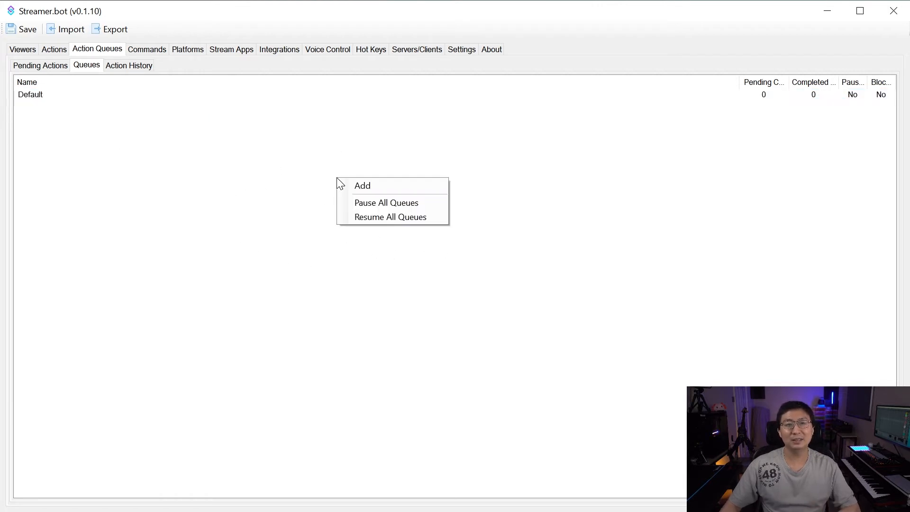
click(378, 185)
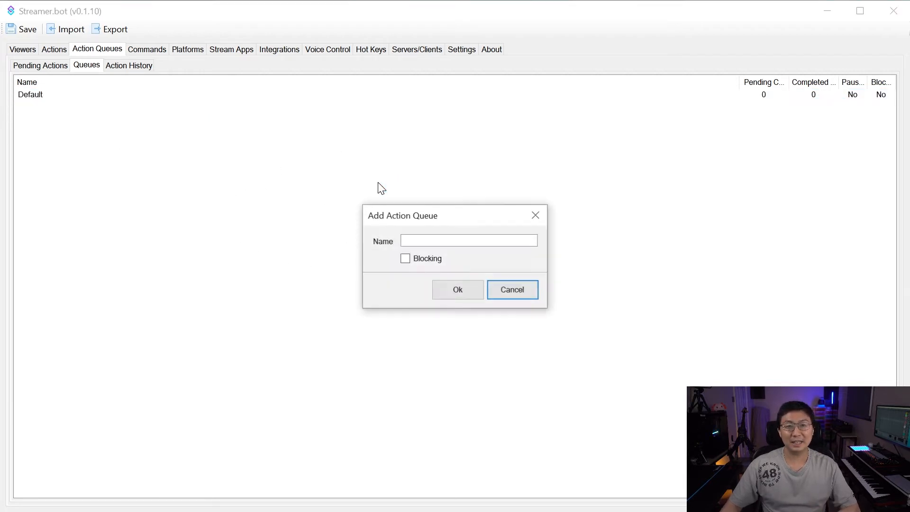
click(427, 239)
text(Snap)
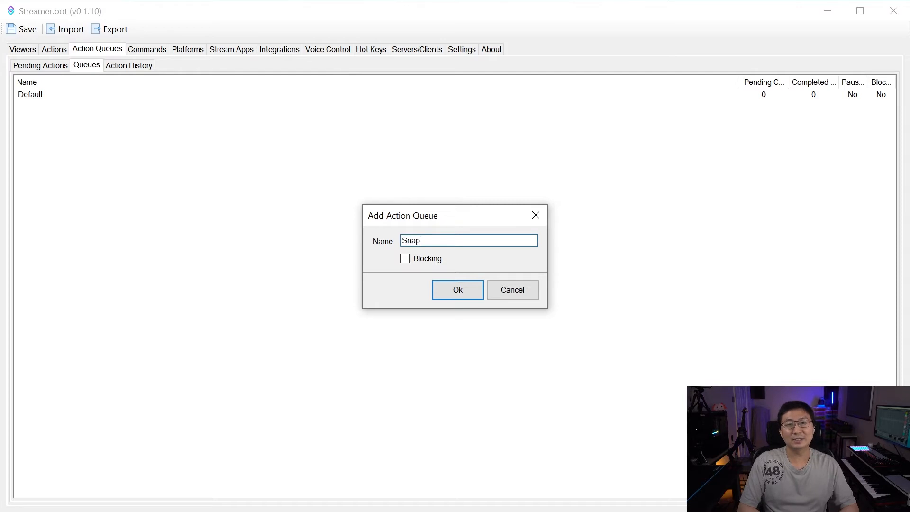
text( Camera Fi)
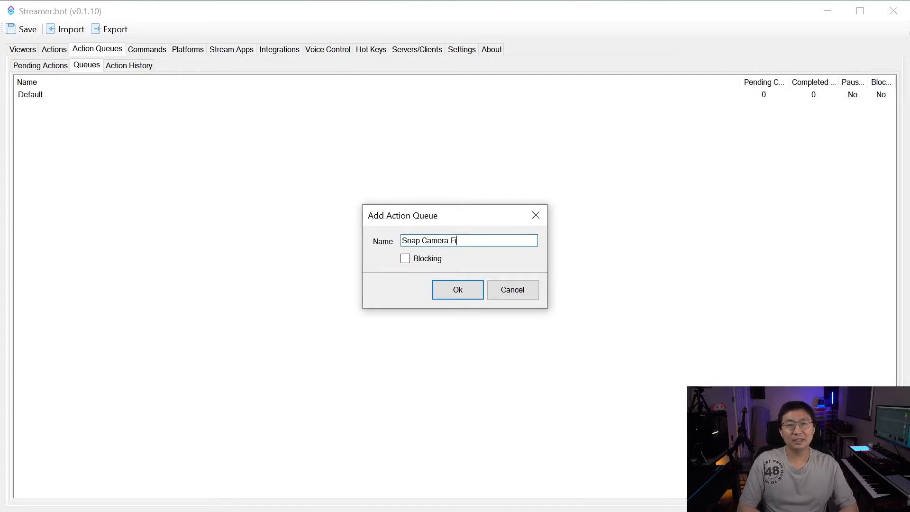
text(lters)
click(407, 260)
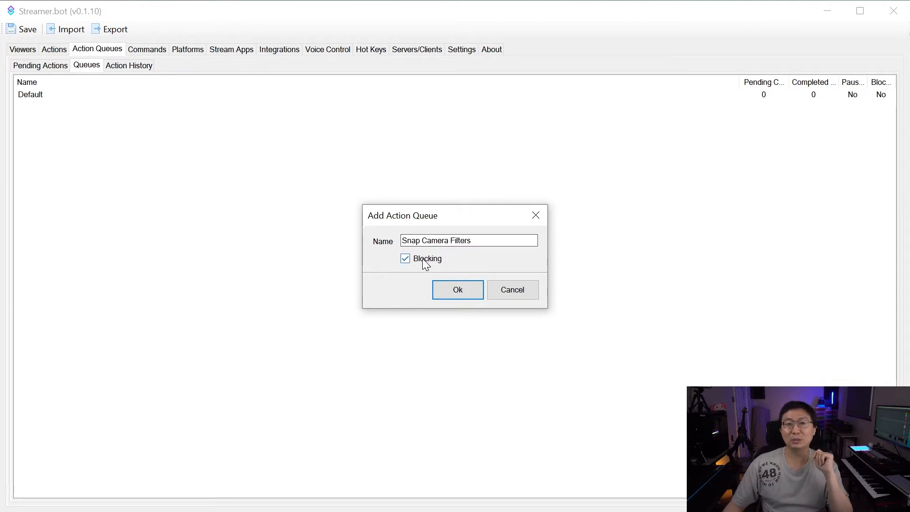
click(461, 293)
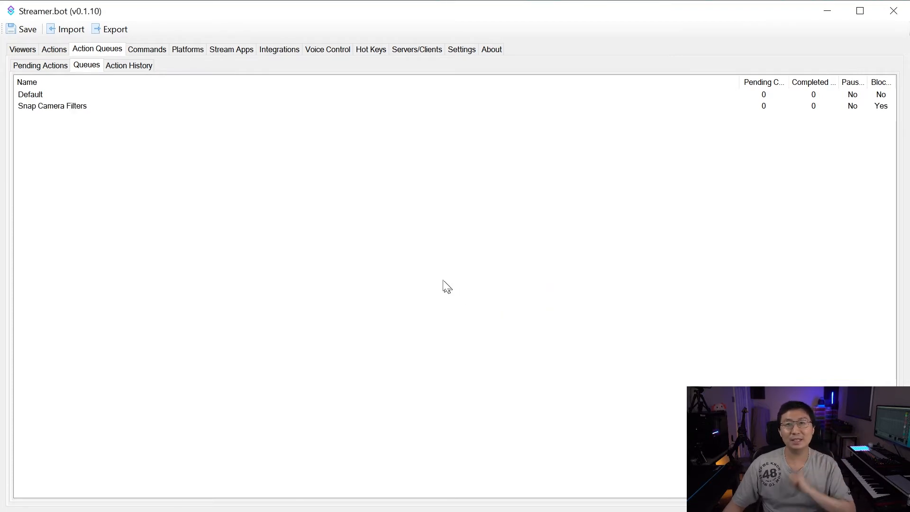
click(27, 107)
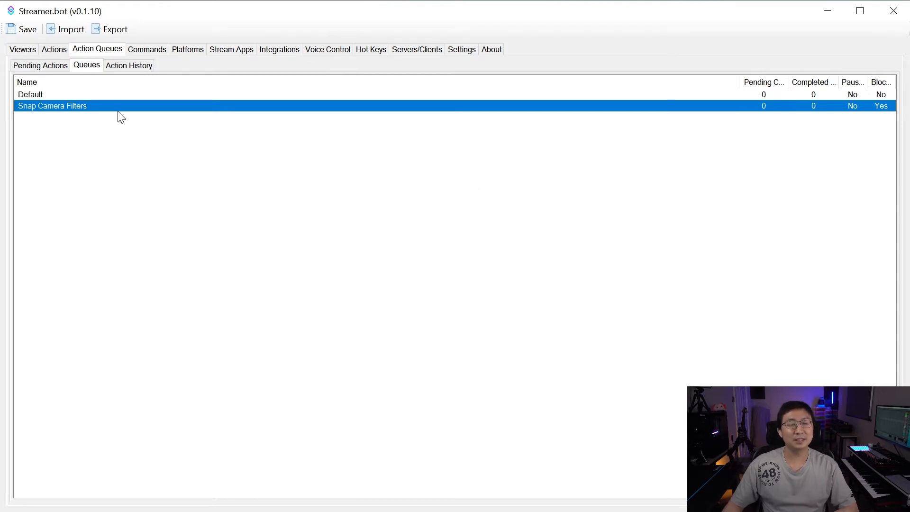
Start a new action and name it Snap Camera Disable.
click(60, 52)
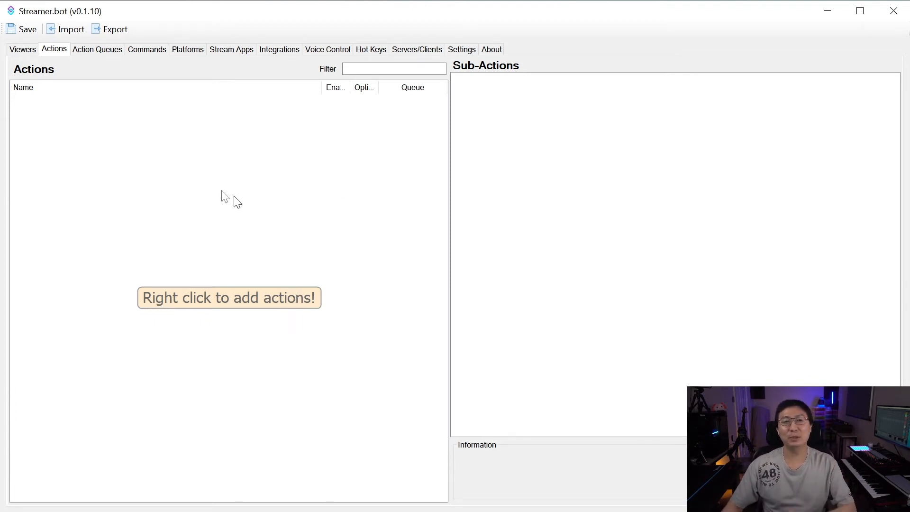
right_click(139, 162)
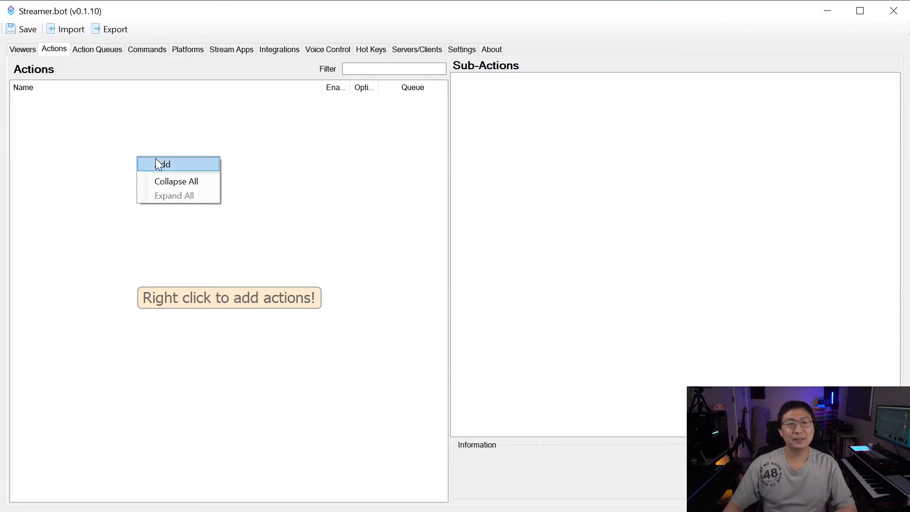
click(160, 163)
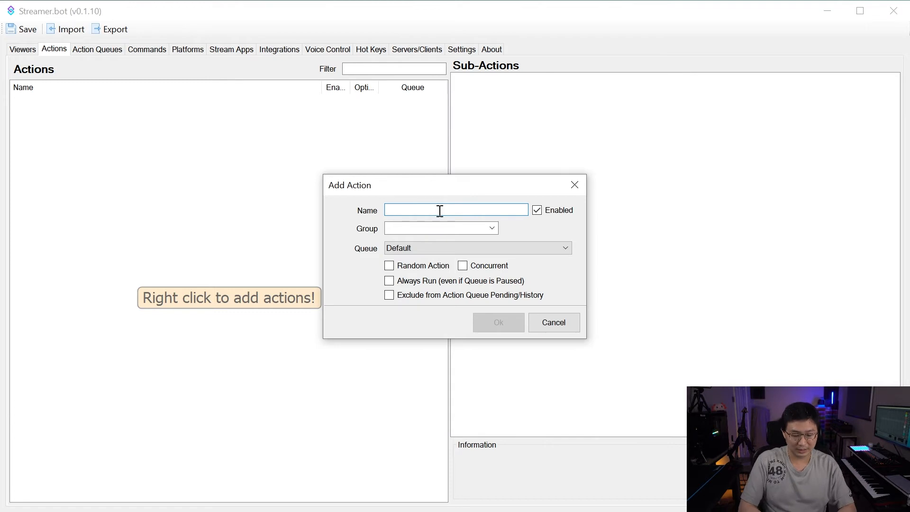
text(Snap Came)
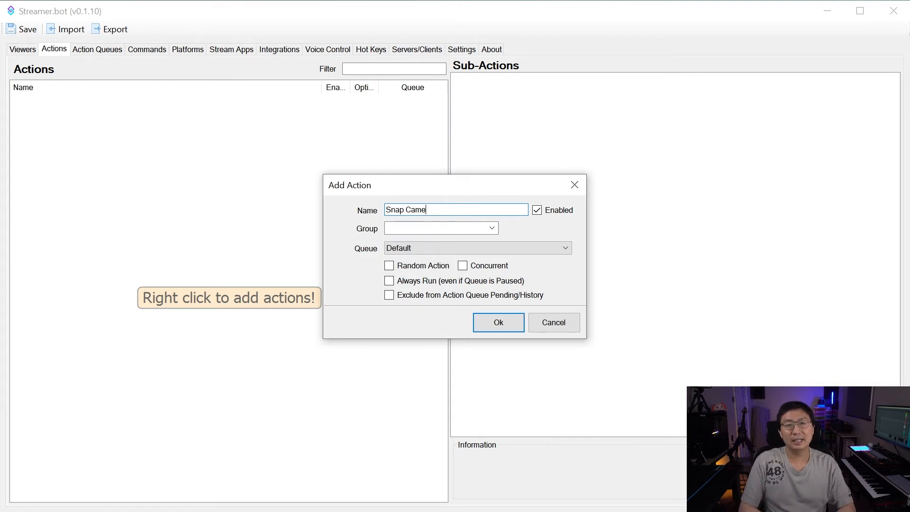
text(ra)
key(BackSpace)
key(BackSpace)
key(BackSpace)
text(r)
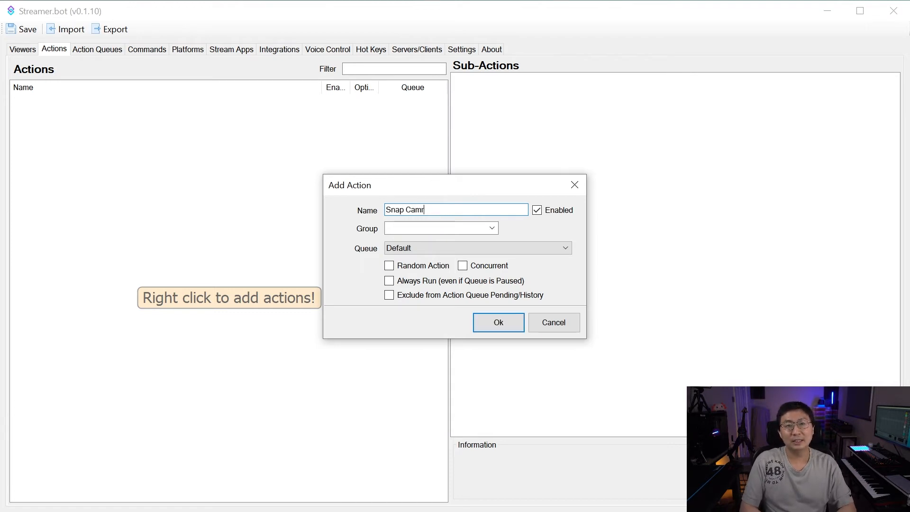
key(BackSpace)
text(era Disable)
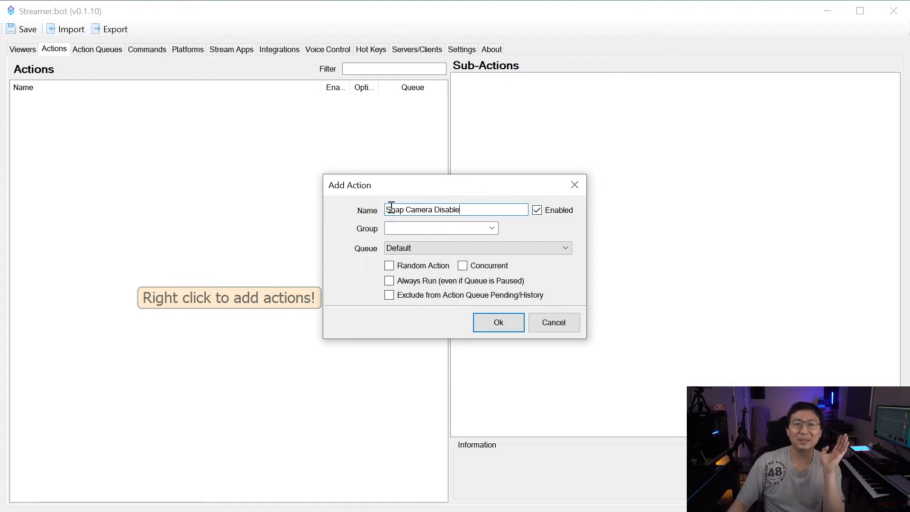
drag(466, 210, 367, 206)
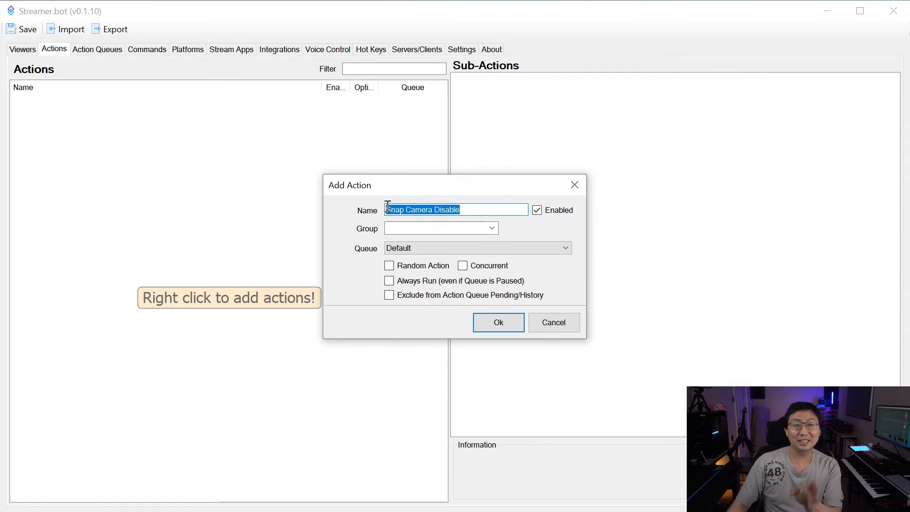
click(449, 207)
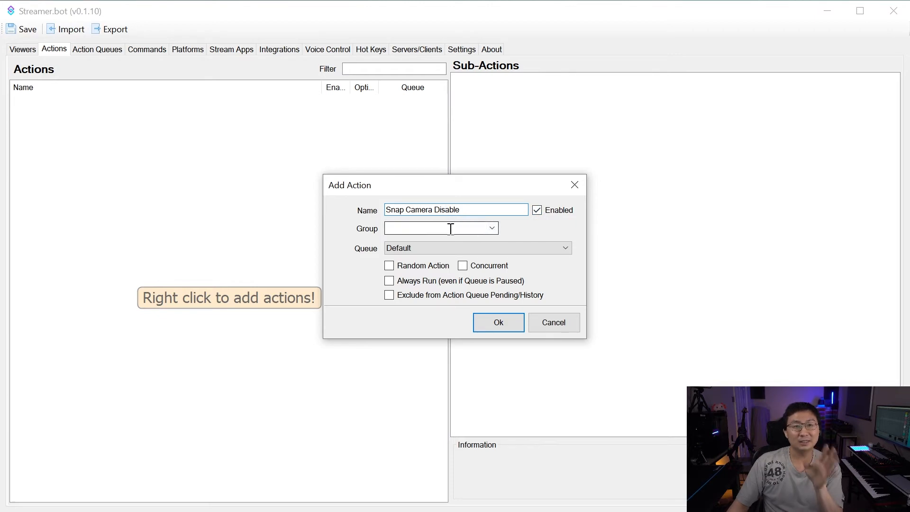
Assign the action to a group named Snap Camera Global Function and create it in the default queue.
click(492, 229)
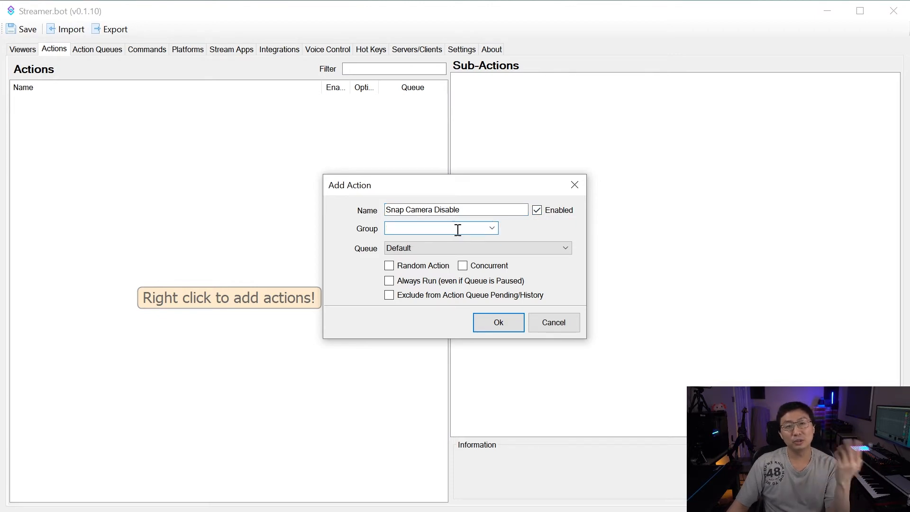
text(Sna)
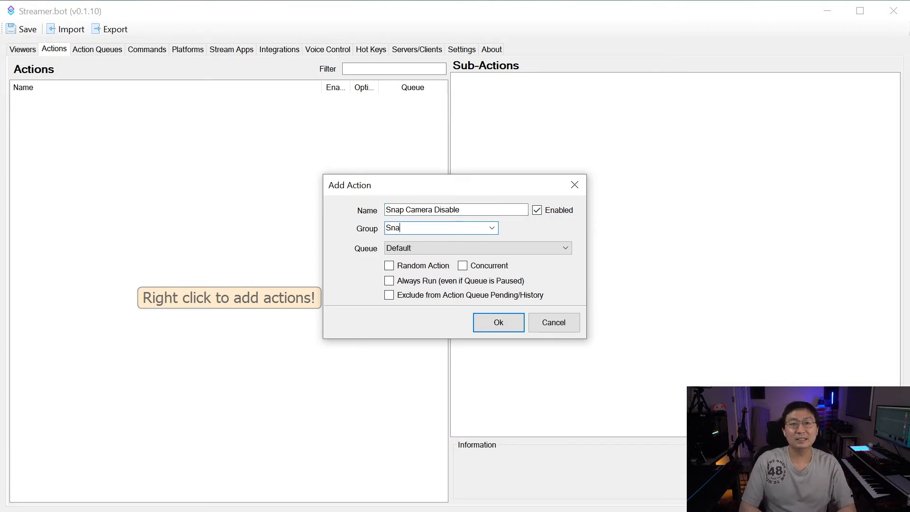
text(p Camera )
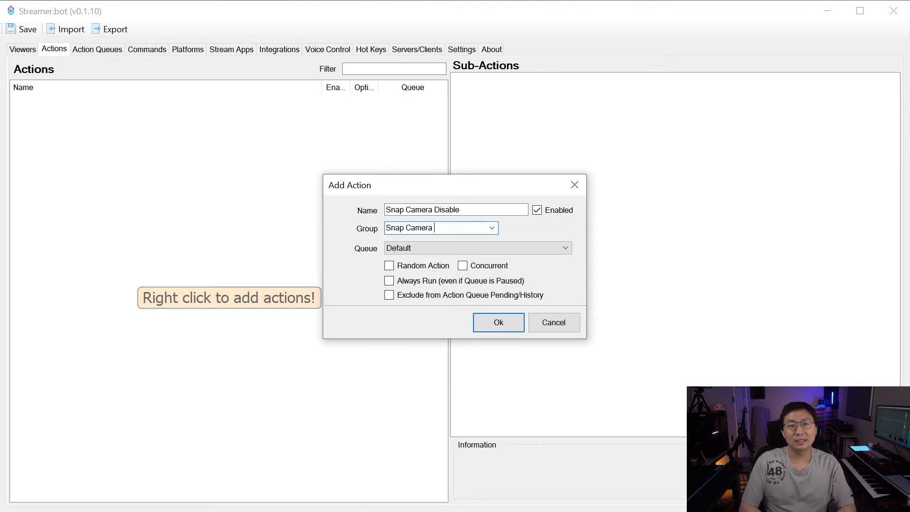
text(Global Function)
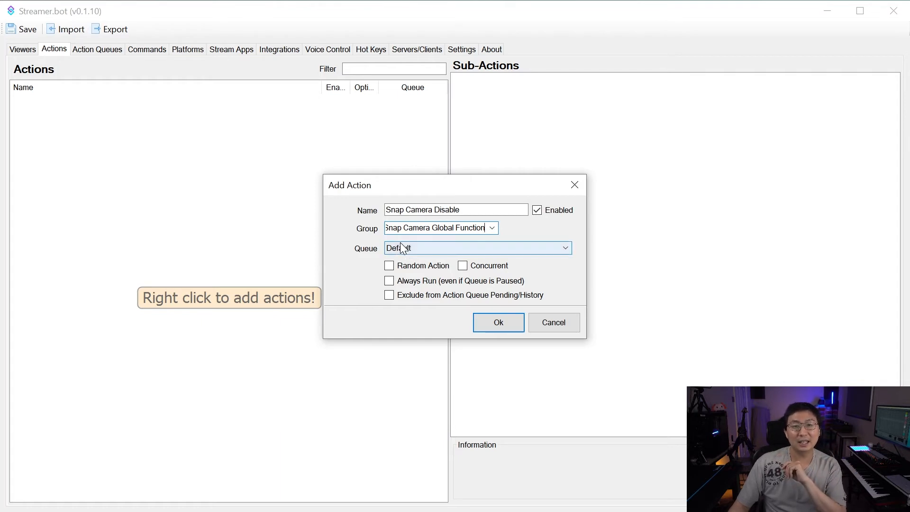
click(504, 327)
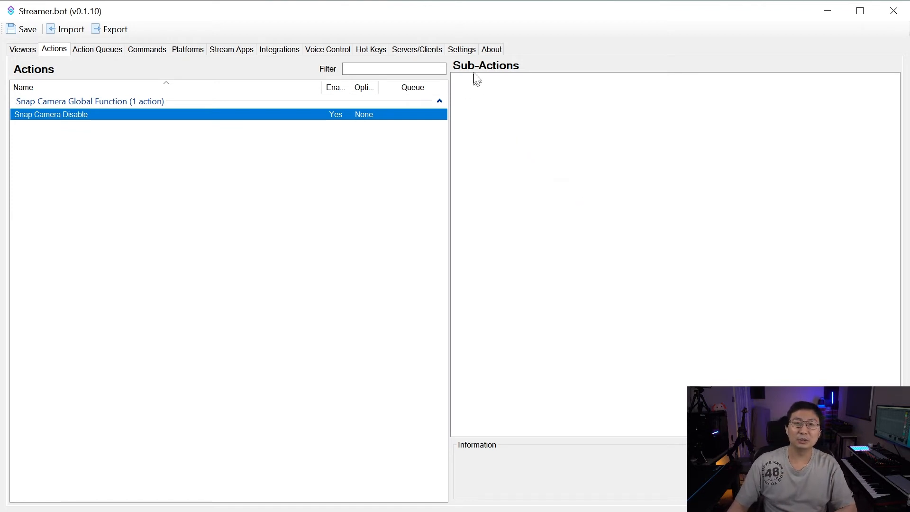
Add a Delay sub-action of 120000 milliseconds to the Snap Camera Disable action.
right_click(547, 109)
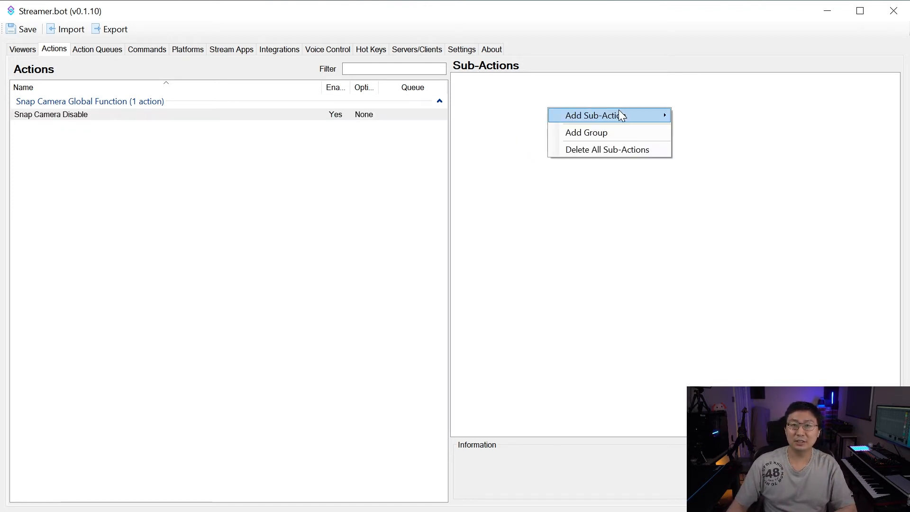
mouse_move(628, 116)
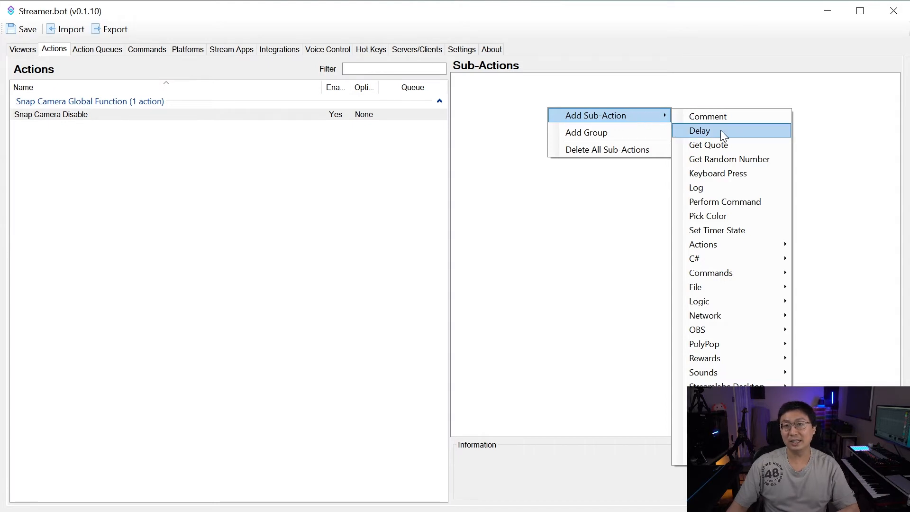
click(704, 131)
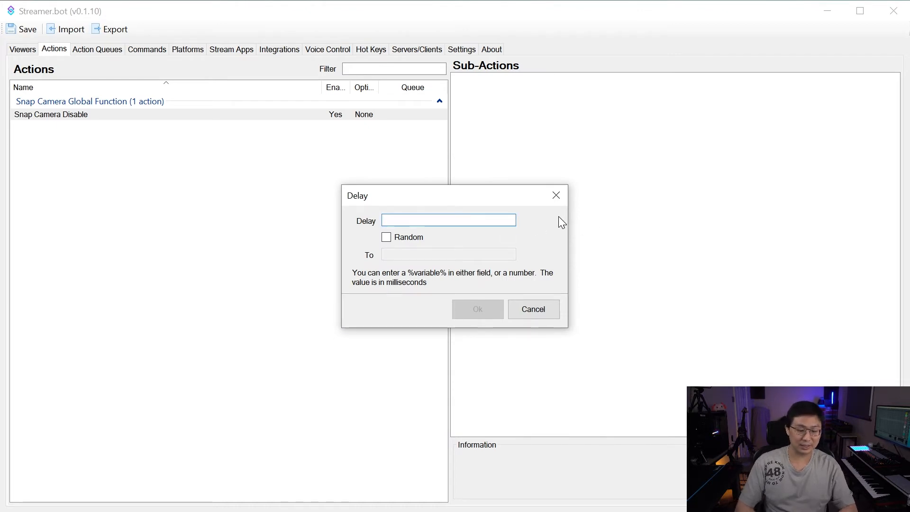
text(120000)
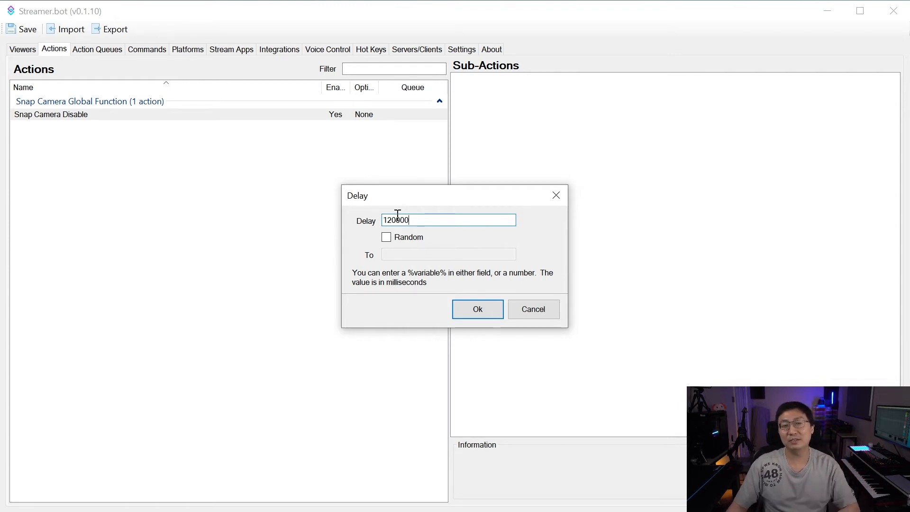
click(470, 312)
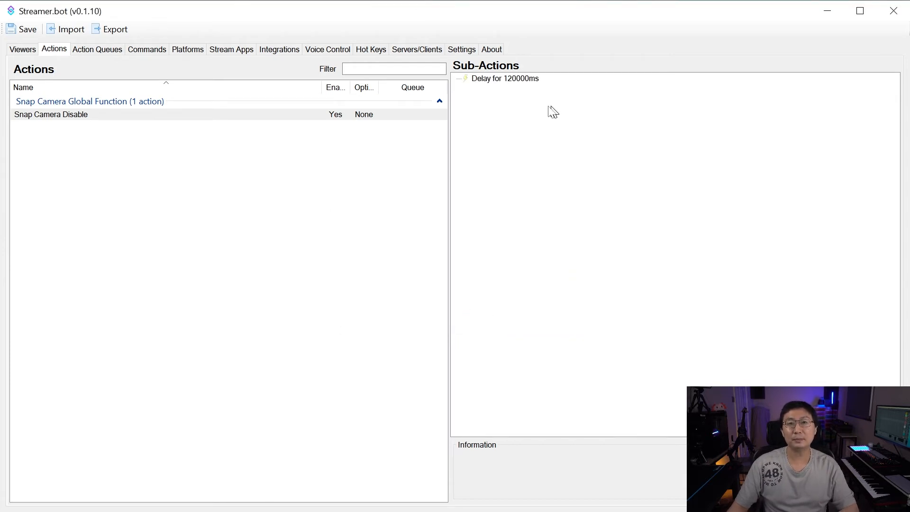
Add a Keyboard Press sub-action for Ctrl+K after the delay in the Snap Camera Disable action.
click(481, 81)
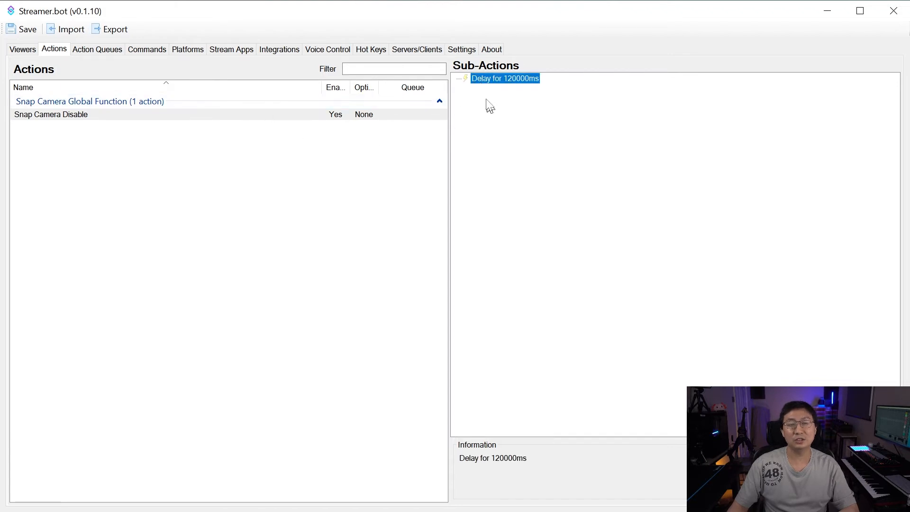
right_click(487, 147)
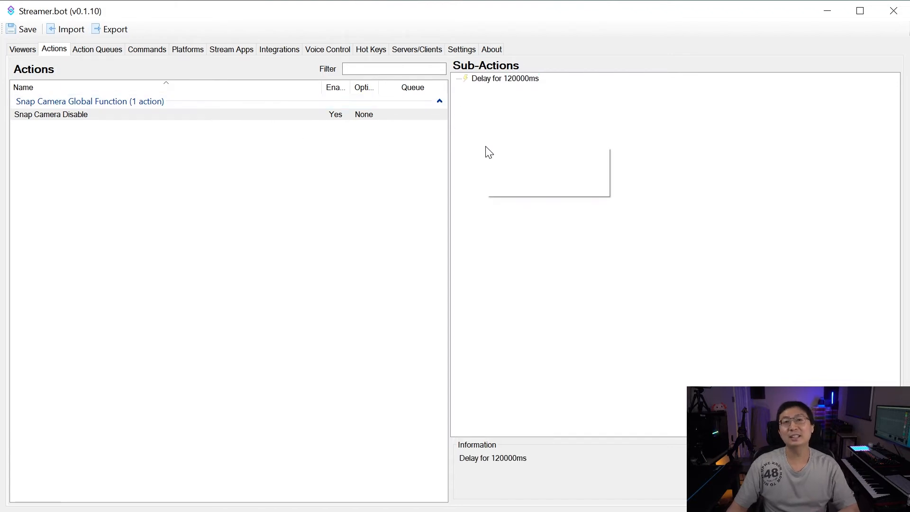
mouse_move(538, 155)
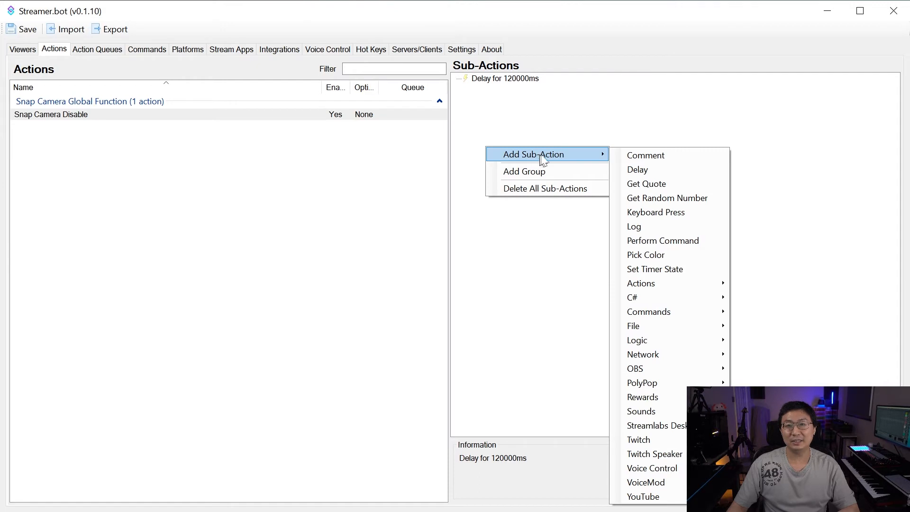
click(660, 212)
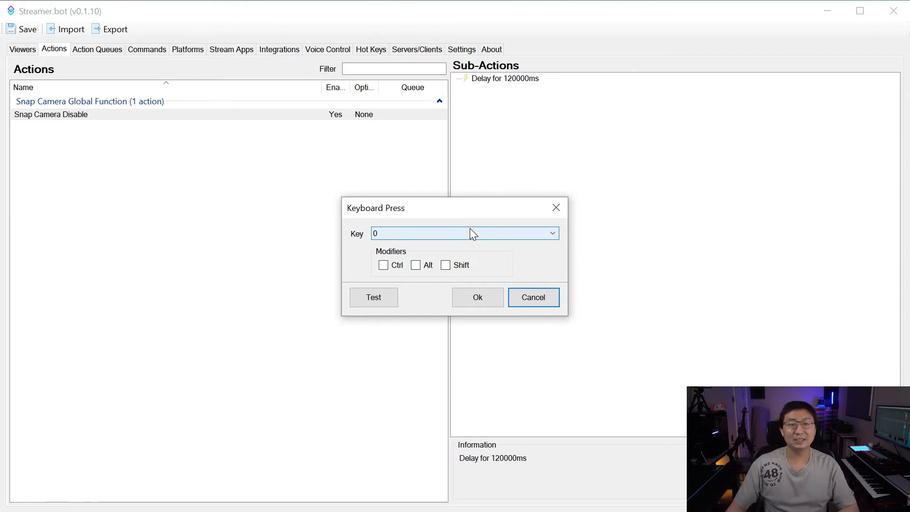
click(500, 240)
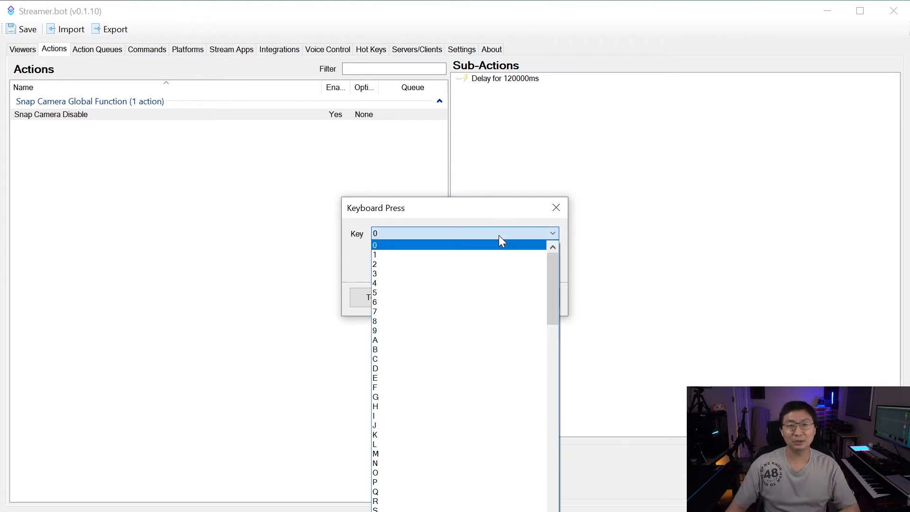
click(395, 435)
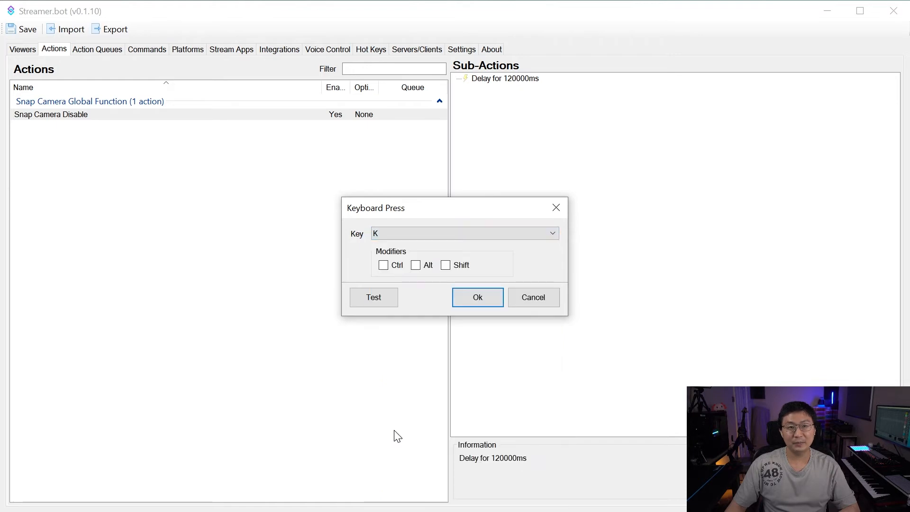
click(384, 264)
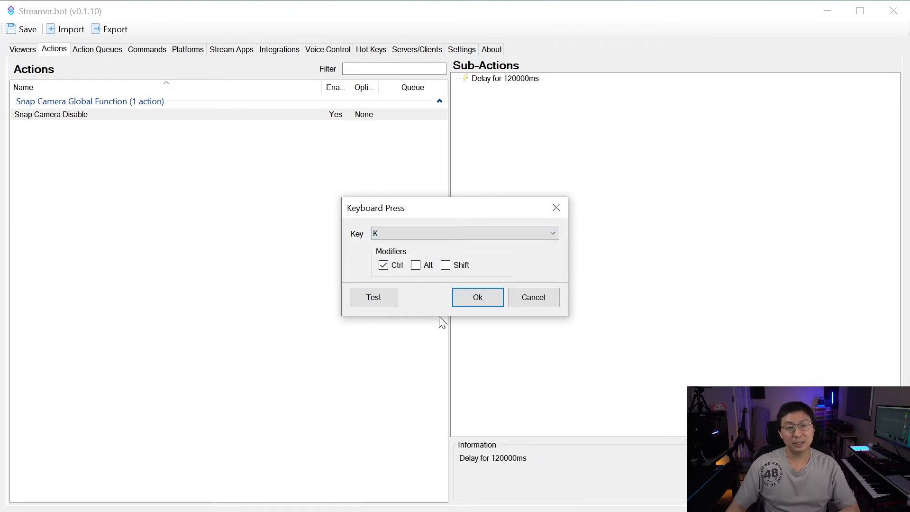
click(479, 299)
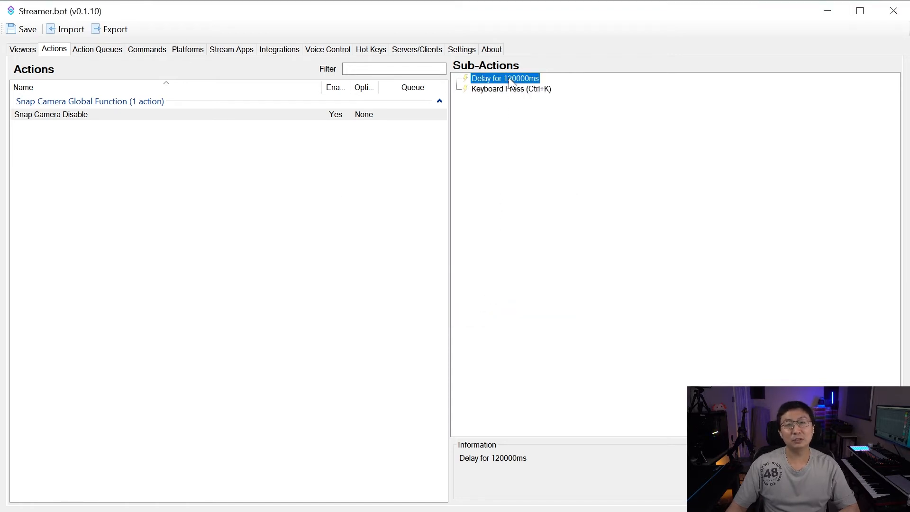
key(Down)
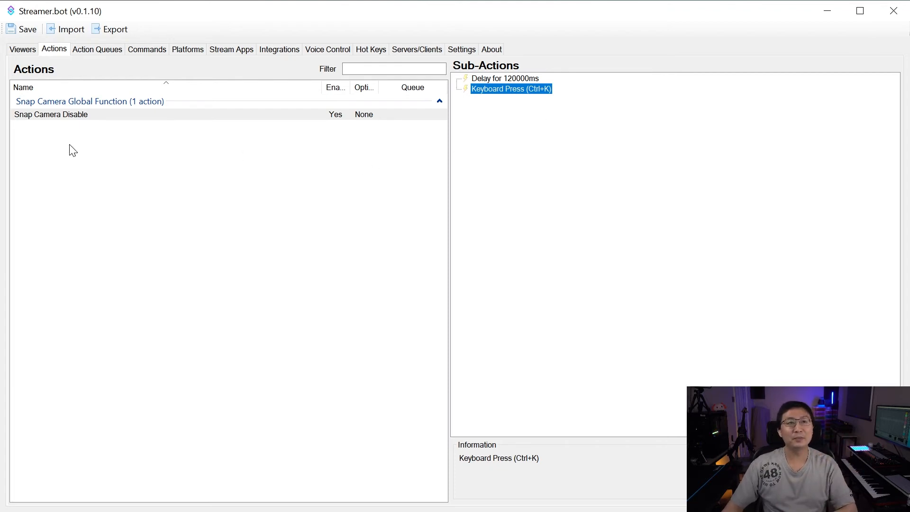
Create an action named Cool Glasses in a group named Snap Camera Filters, assigned to the Snap Camera Filters queue.
click(134, 234)
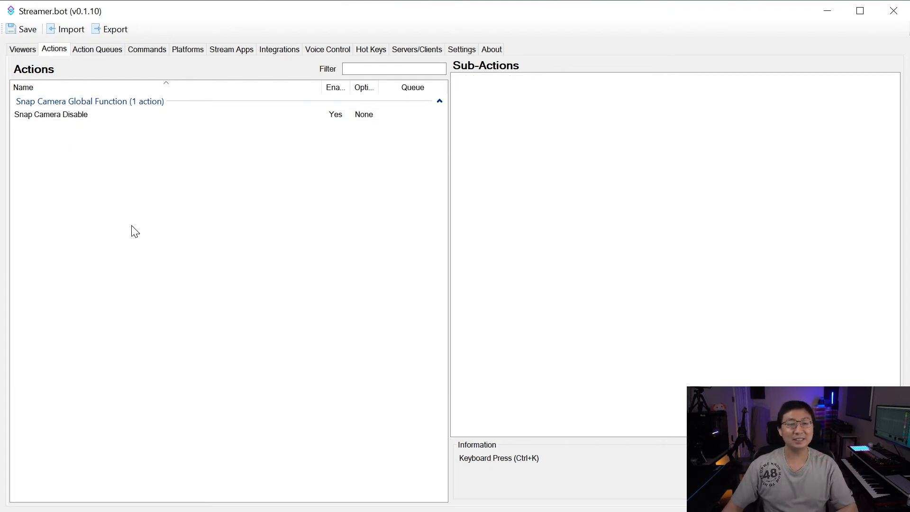
right_click(102, 234)
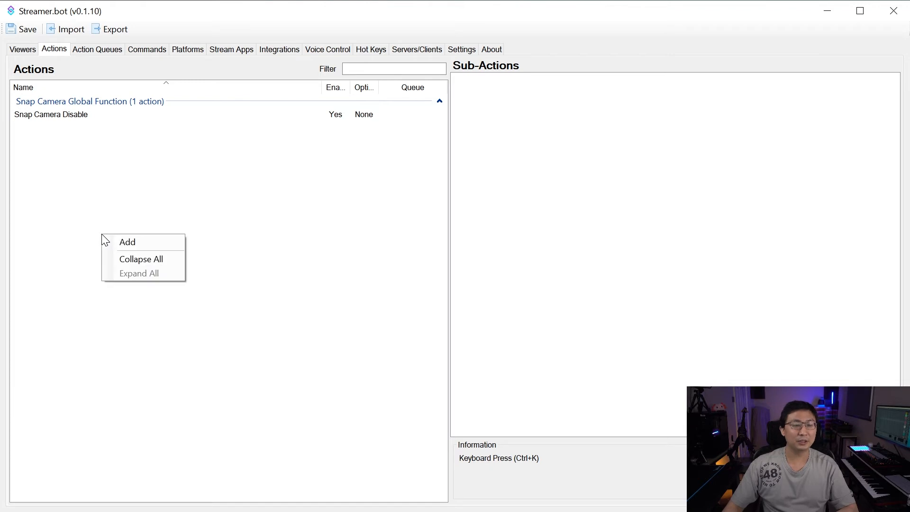
click(147, 240)
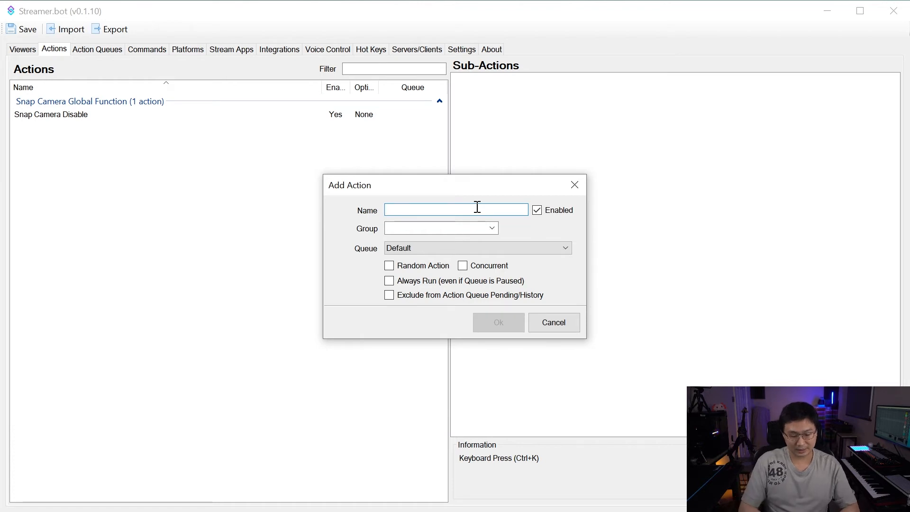
text(Cool Glasses)
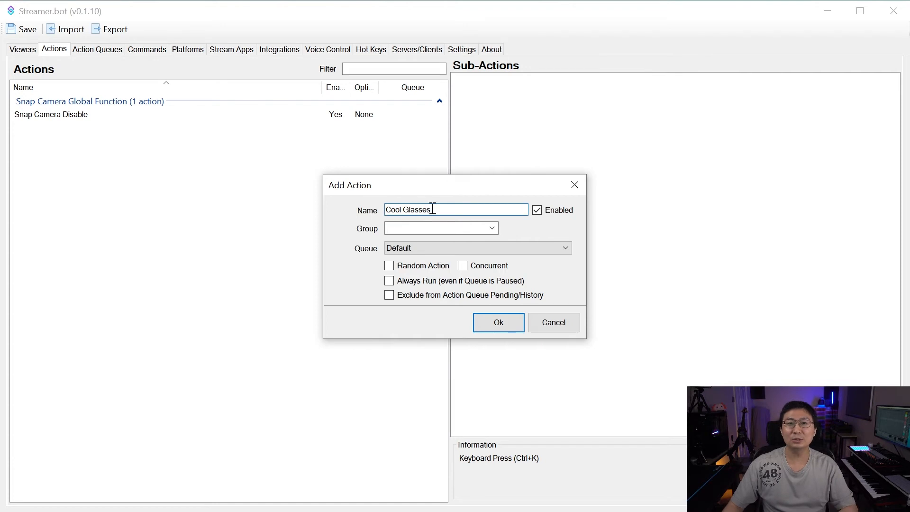
click(453, 228)
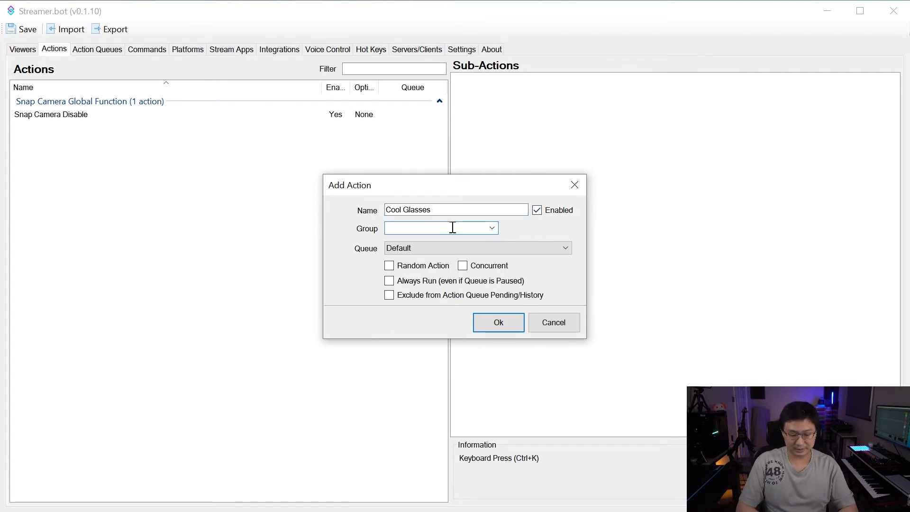
text(Snap Camera Filters)
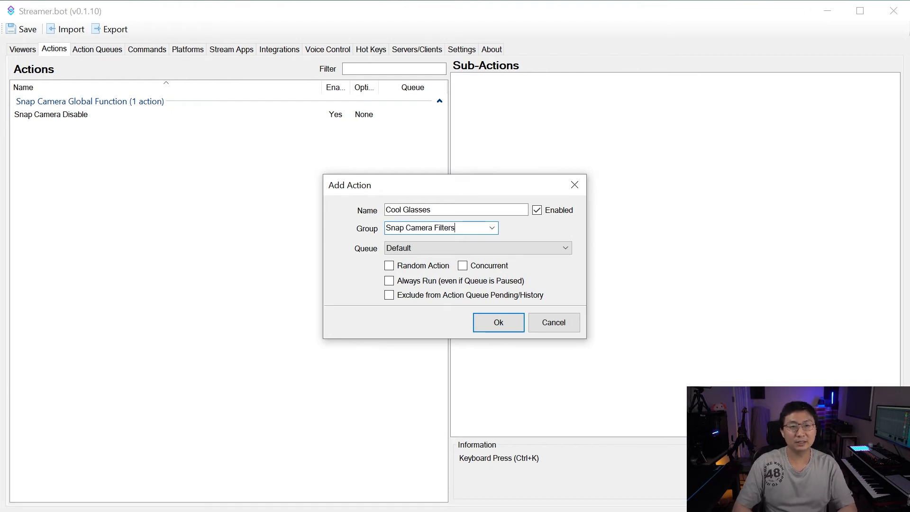
click(414, 248)
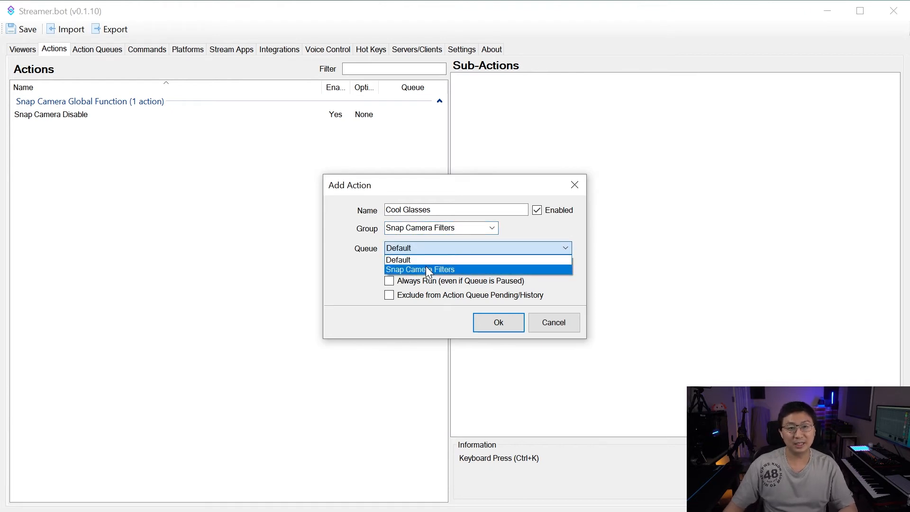
click(426, 269)
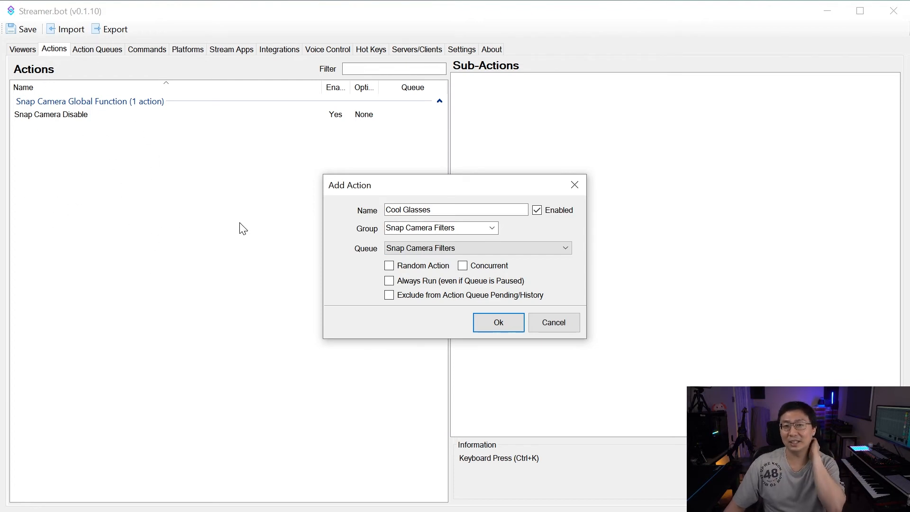
click(498, 327)
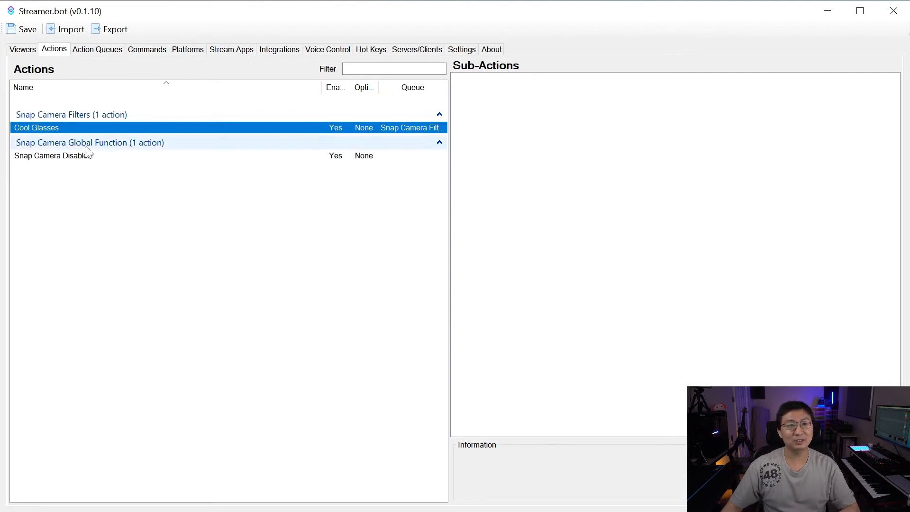
Add a Keyboard Press sub-action for Ctrl+1 to the Cool Glasses action.
right_click(570, 126)
mouse_move(635, 126)
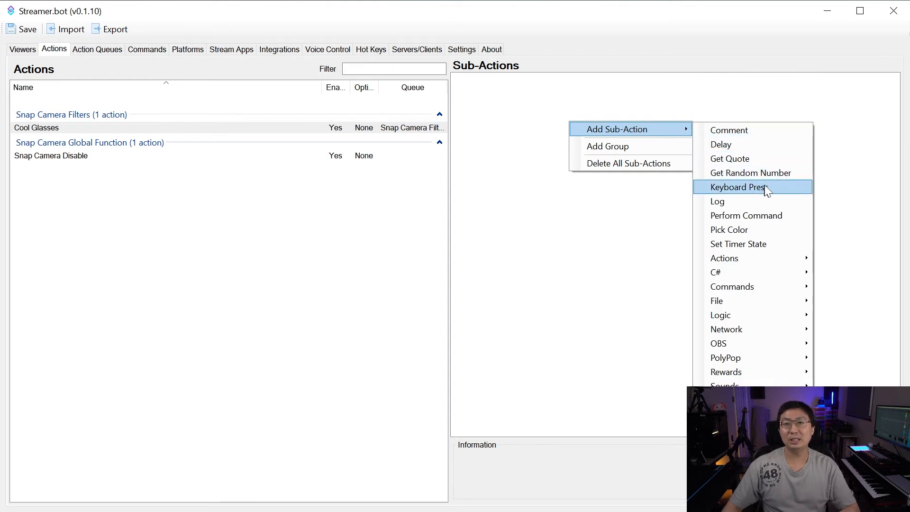
click(772, 186)
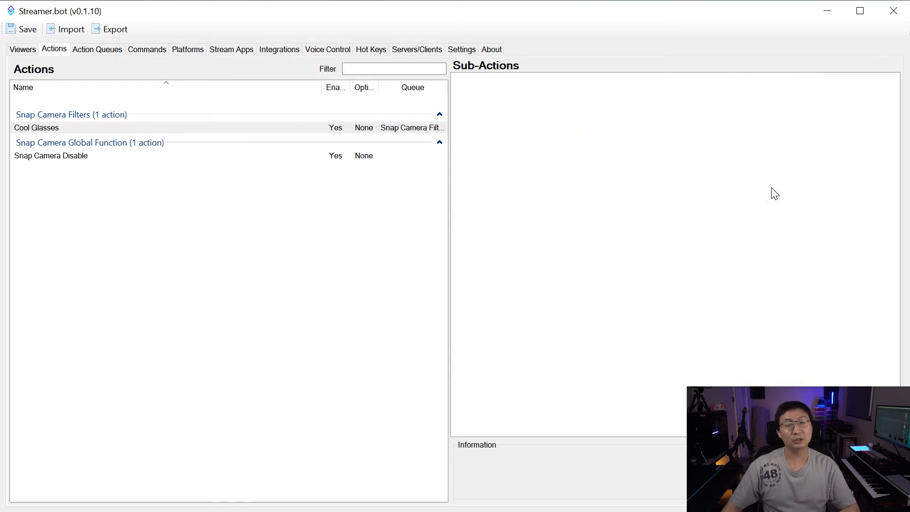
click(451, 234)
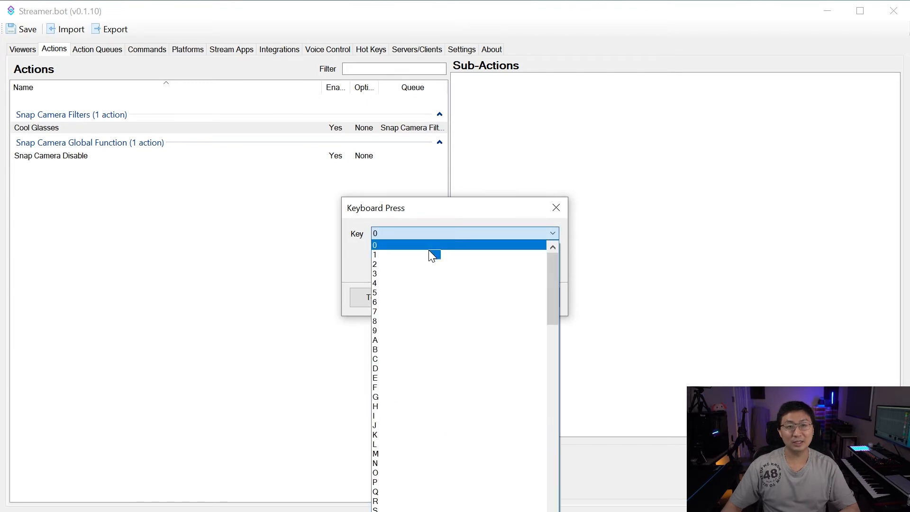
click(377, 255)
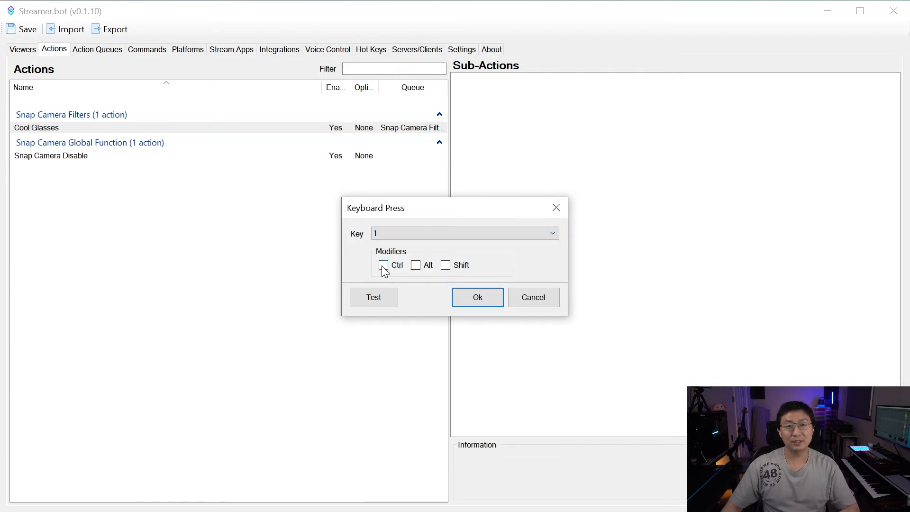
click(479, 298)
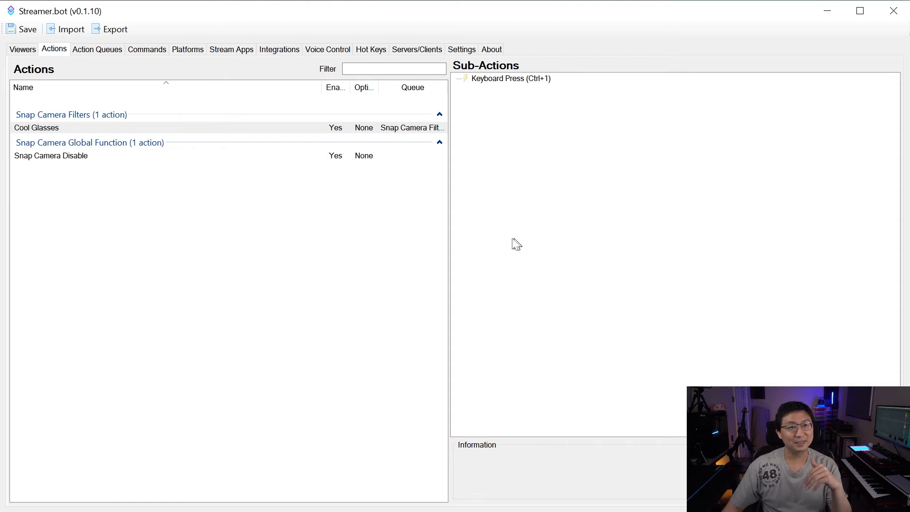
Add a Run Action sub-action to Cool Glasses that runs Snap Camera Disable, keeping Run Action Immediately enabled.
click(44, 158)
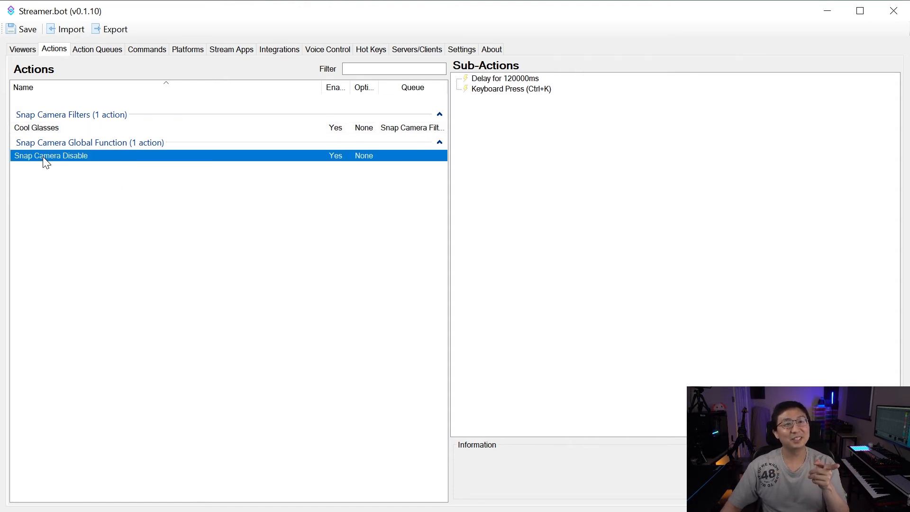
click(54, 129)
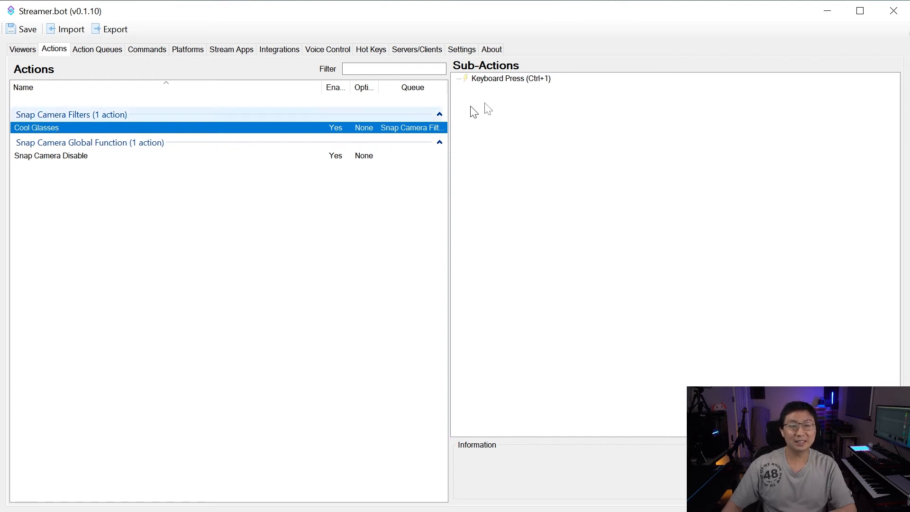
right_click(510, 119)
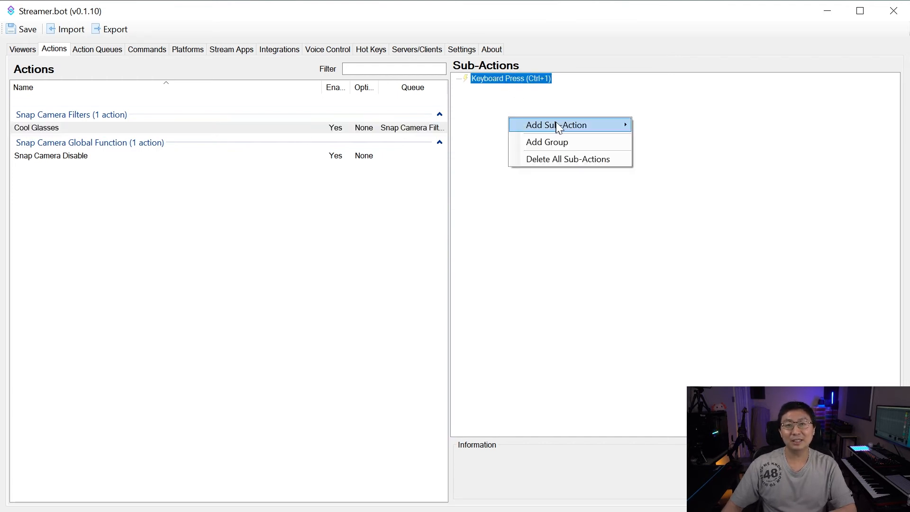
mouse_move(557, 123)
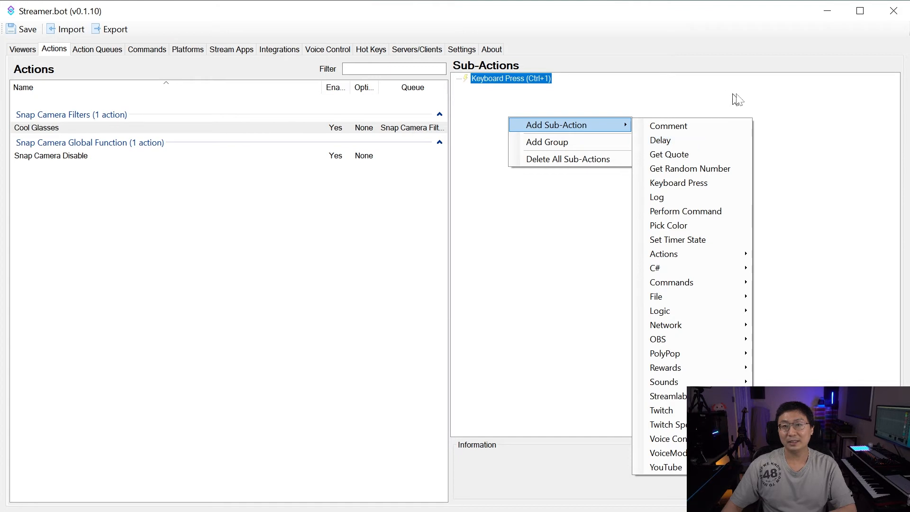
mouse_move(665, 256)
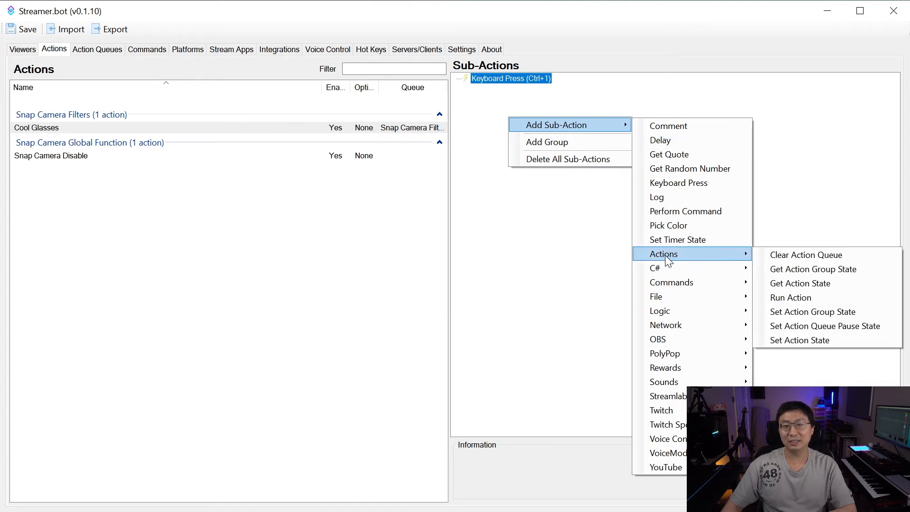
click(804, 298)
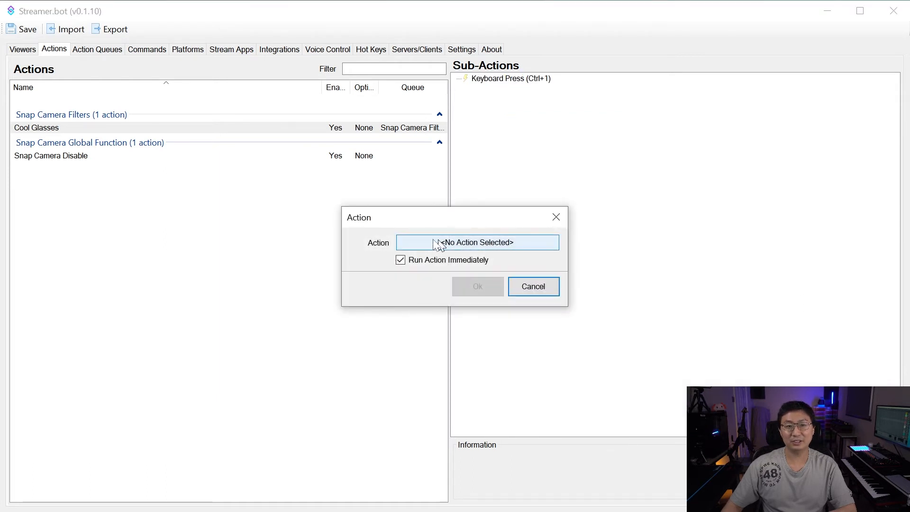
click(487, 247)
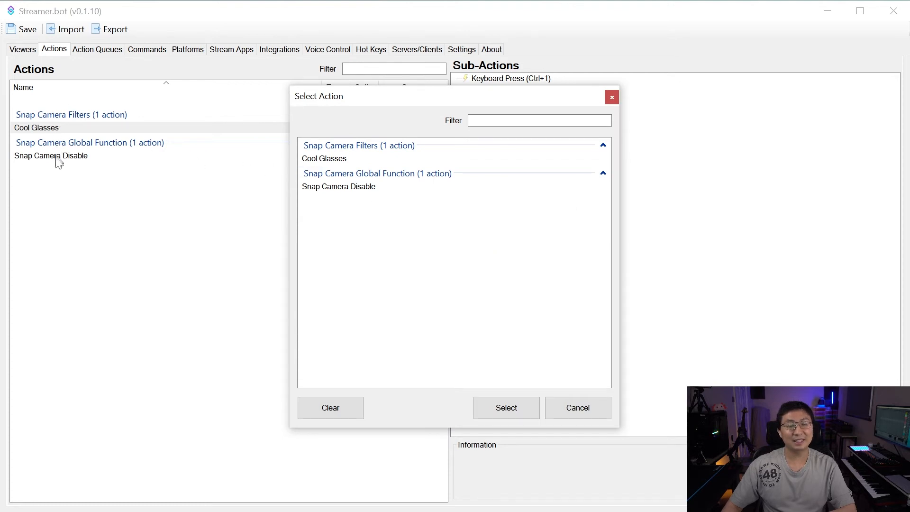
click(341, 188)
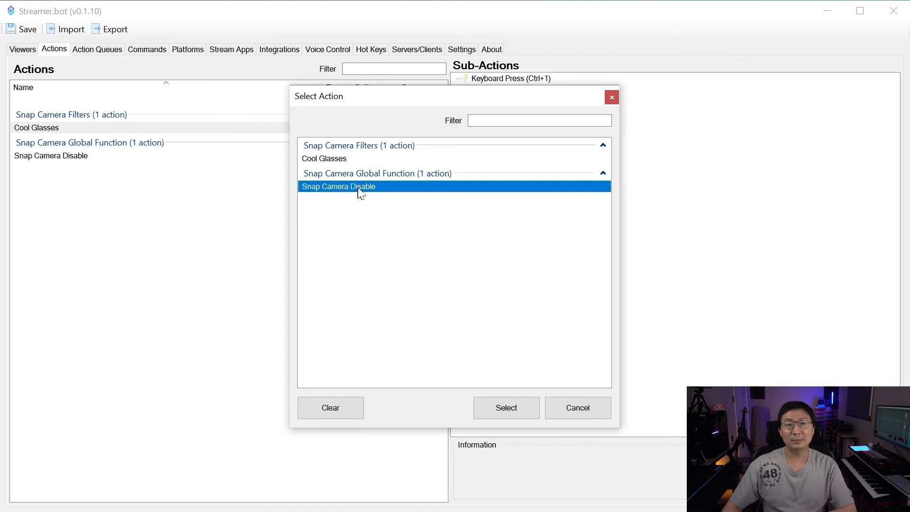
click(511, 409)
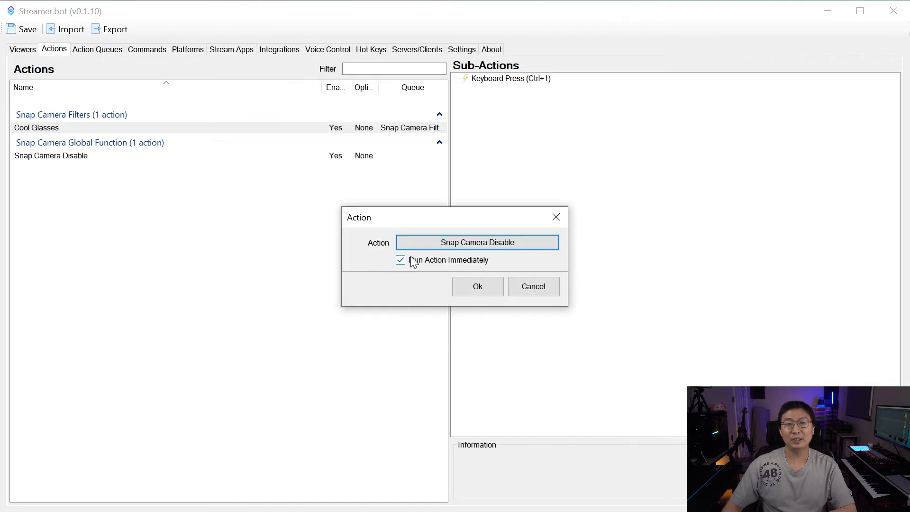
click(473, 287)
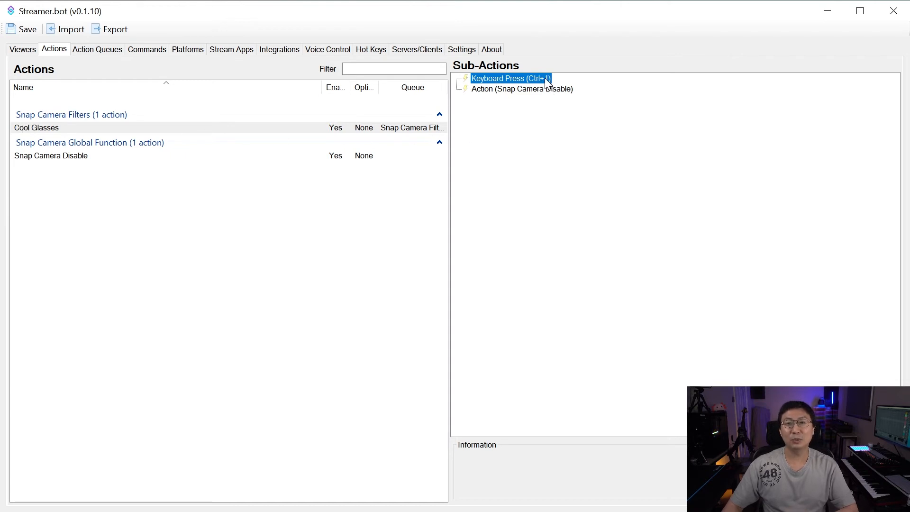
click(489, 90)
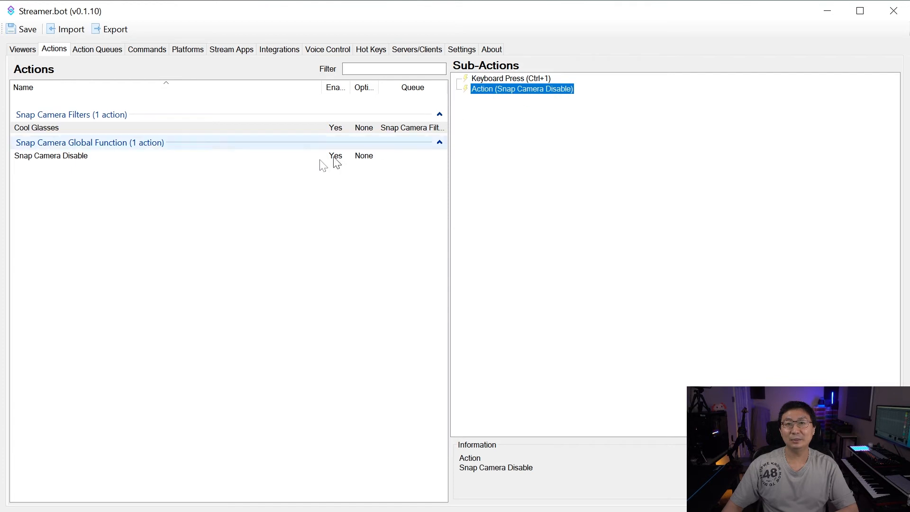
click(50, 158)
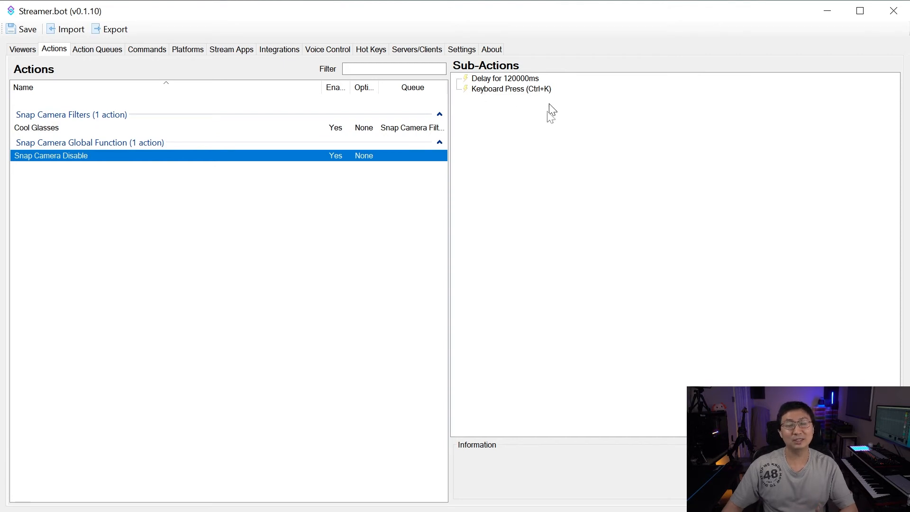
click(558, 146)
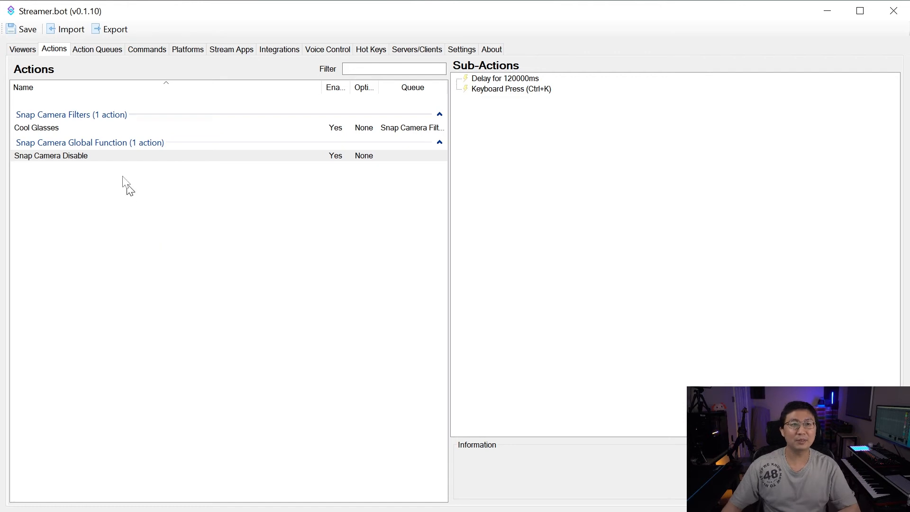
Create an action named Shrek in the Snap Camera Filters group, assigned to the Snap Camera Filters queue.
right_click(87, 213)
click(111, 219)
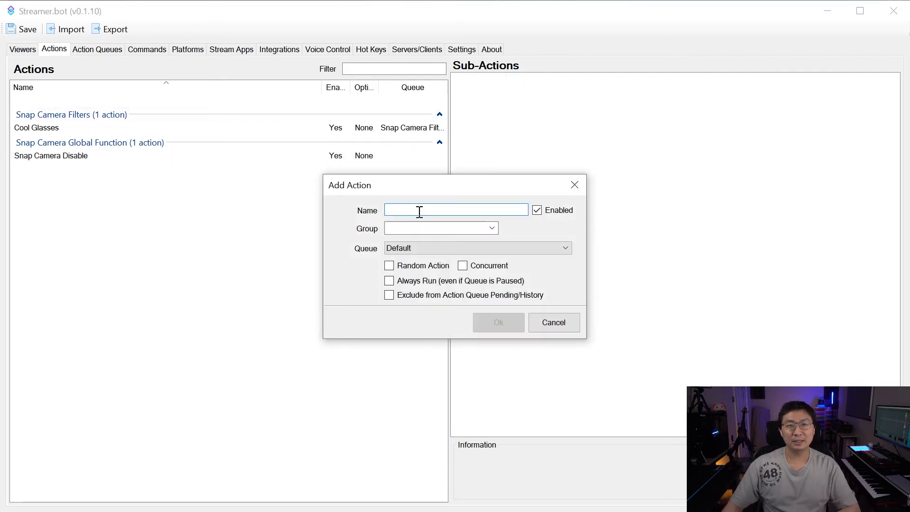
text(Shrek)
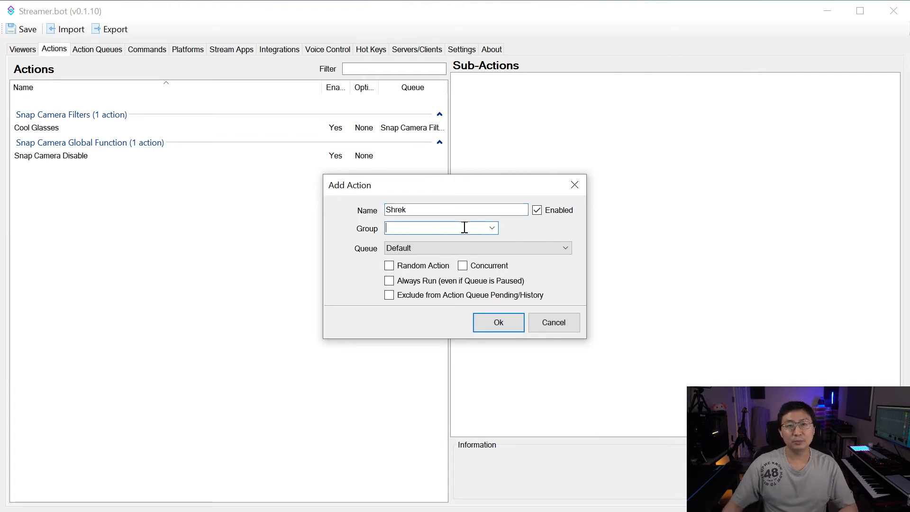
click(492, 229)
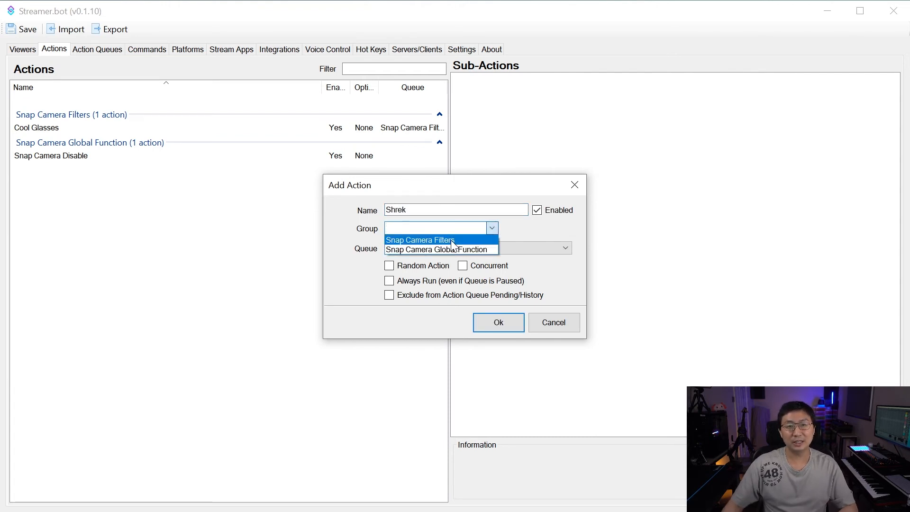
click(450, 241)
click(441, 247)
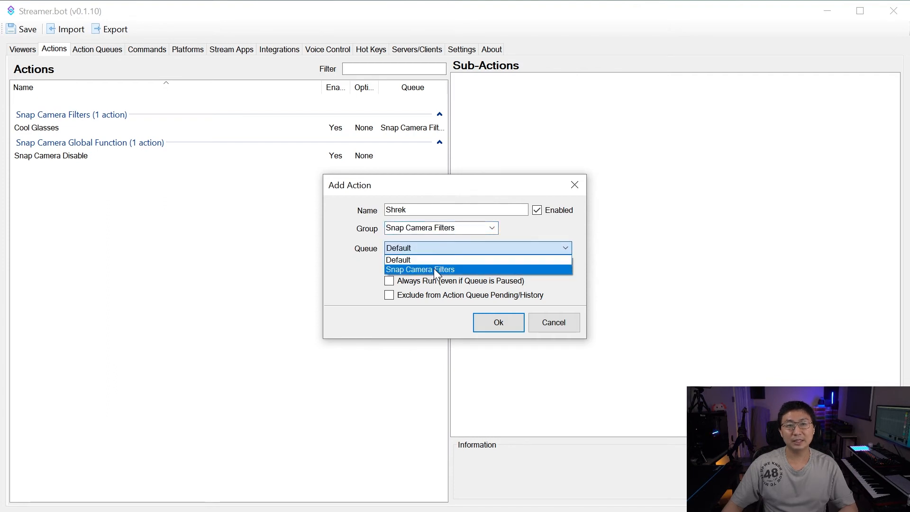
click(434, 269)
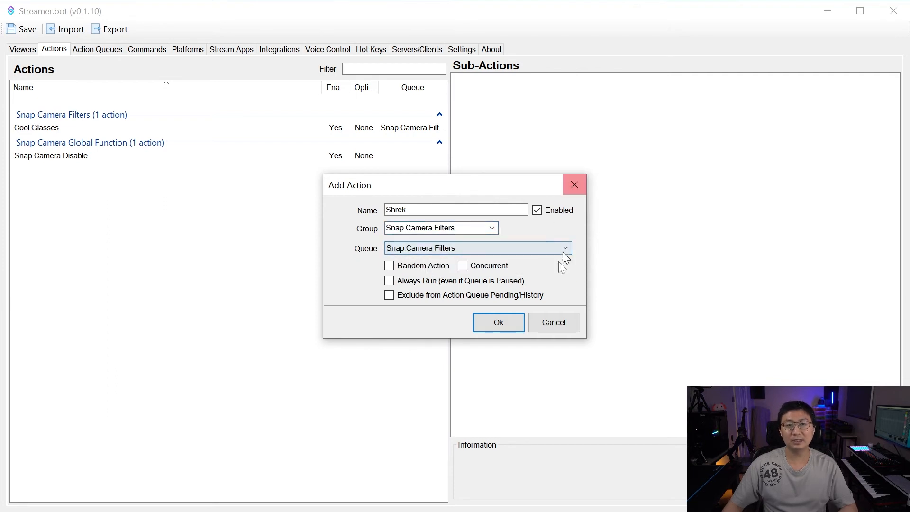
click(500, 327)
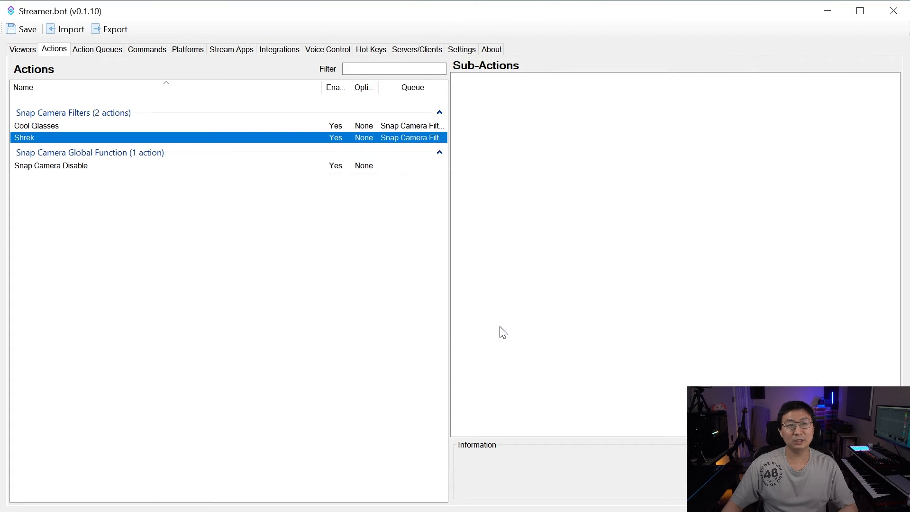
Add a Keyboard Press sub-action for Ctrl+2 to the Shrek action.
right_click(561, 142)
mouse_move(584, 151)
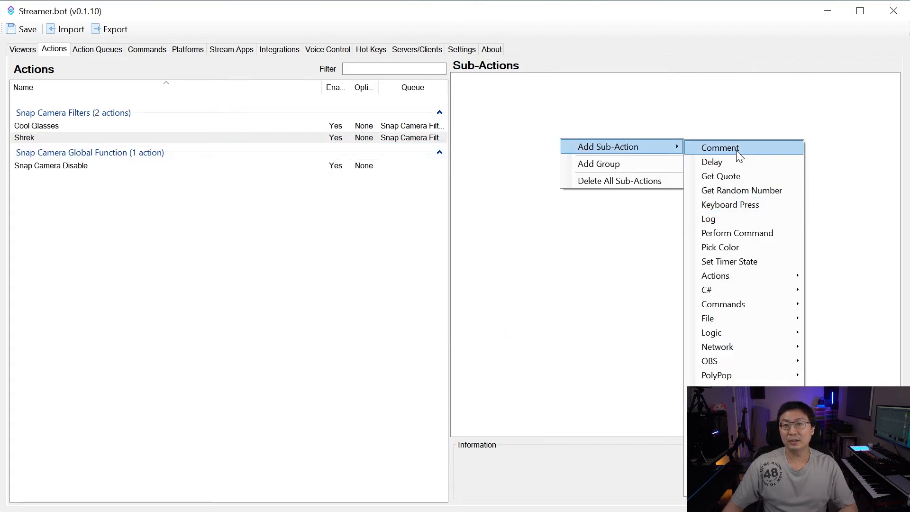
click(737, 205)
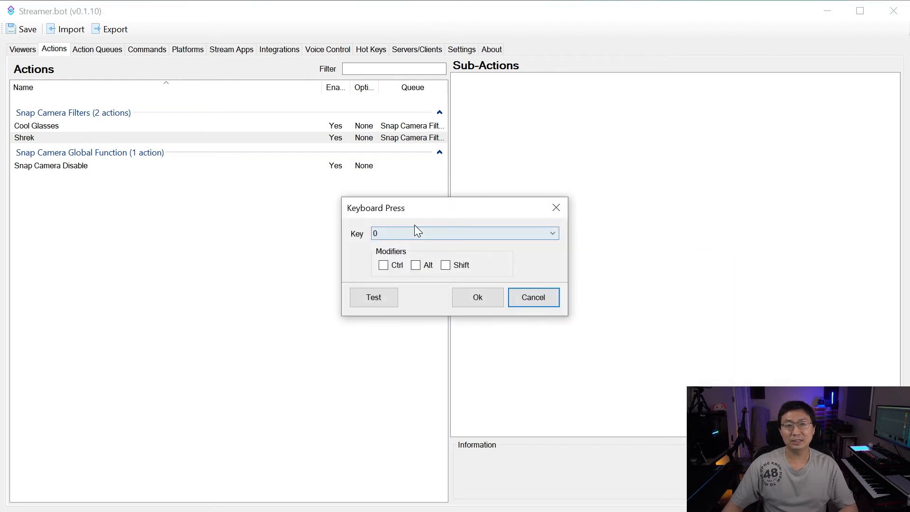
click(397, 234)
click(382, 263)
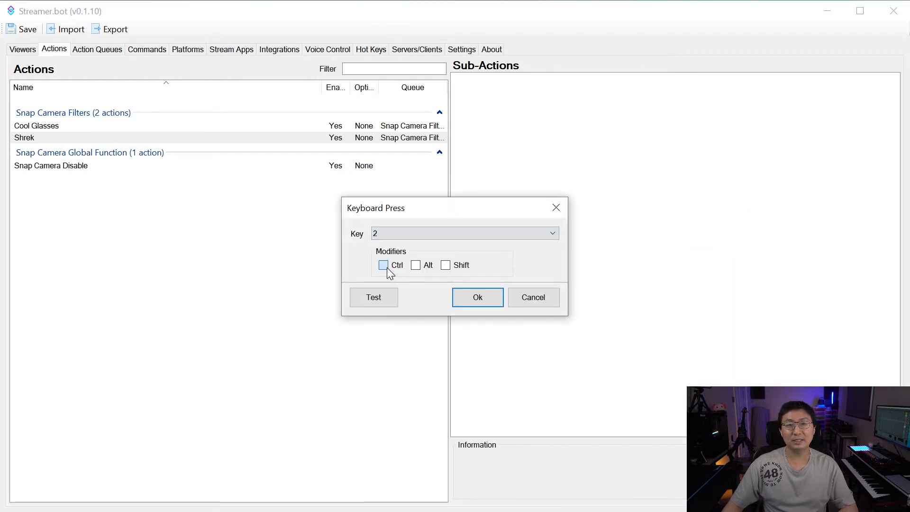
click(384, 266)
click(478, 298)
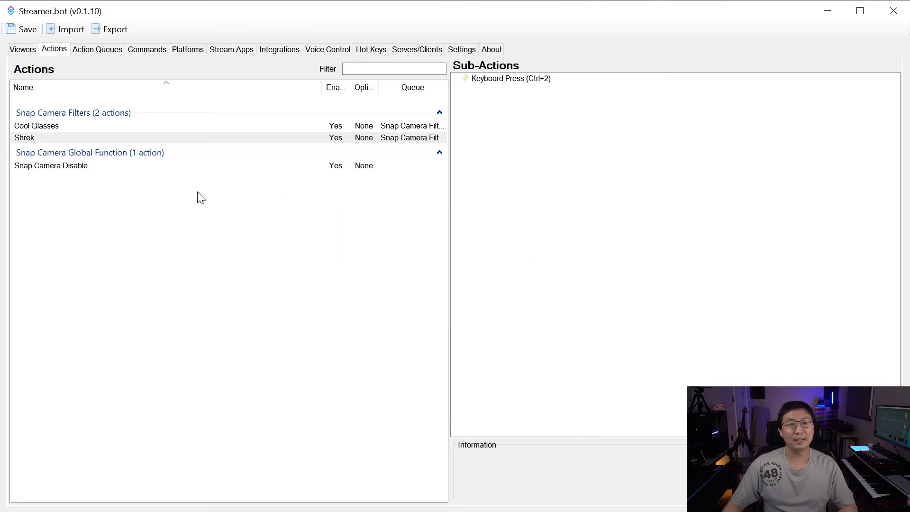
Add a Run Action sub-action to Shrek that runs Snap Camera Disable, keeping Run Action Immediately enabled.
right_click(549, 152)
mouse_move(602, 164)
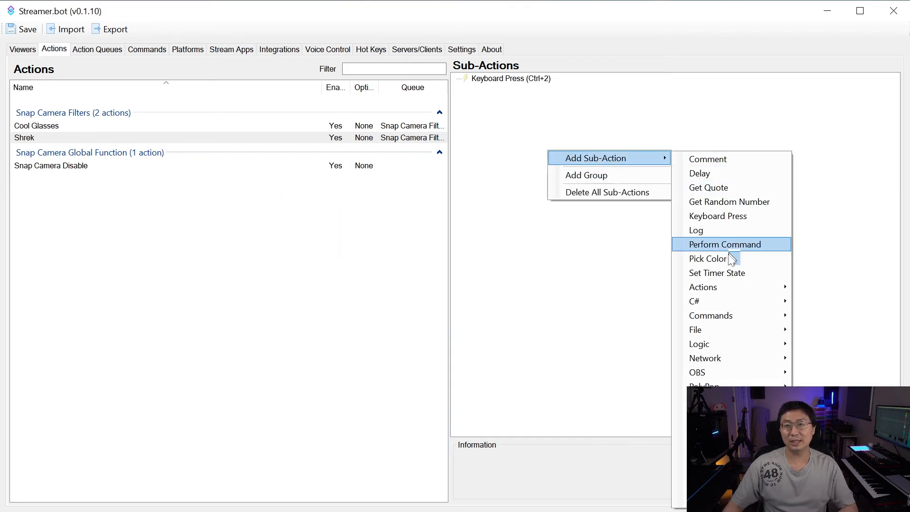
mouse_move(717, 288)
click(848, 331)
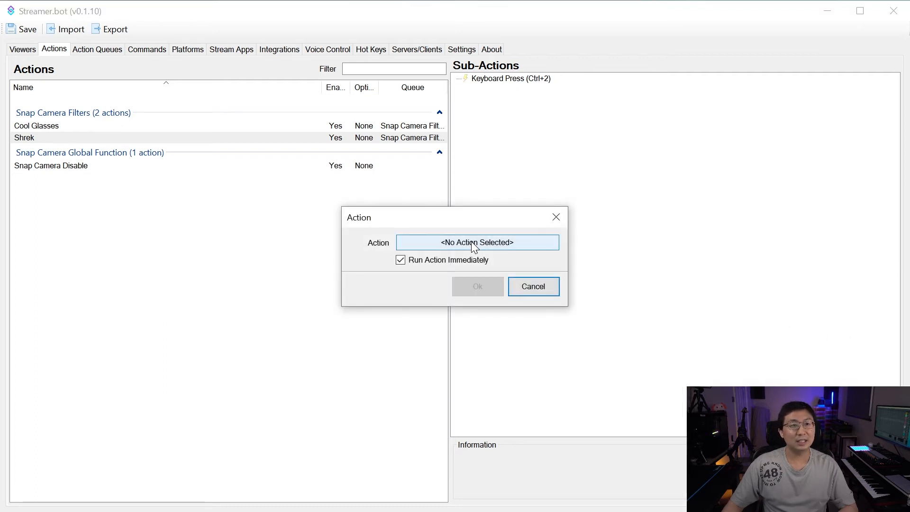
click(474, 243)
click(359, 199)
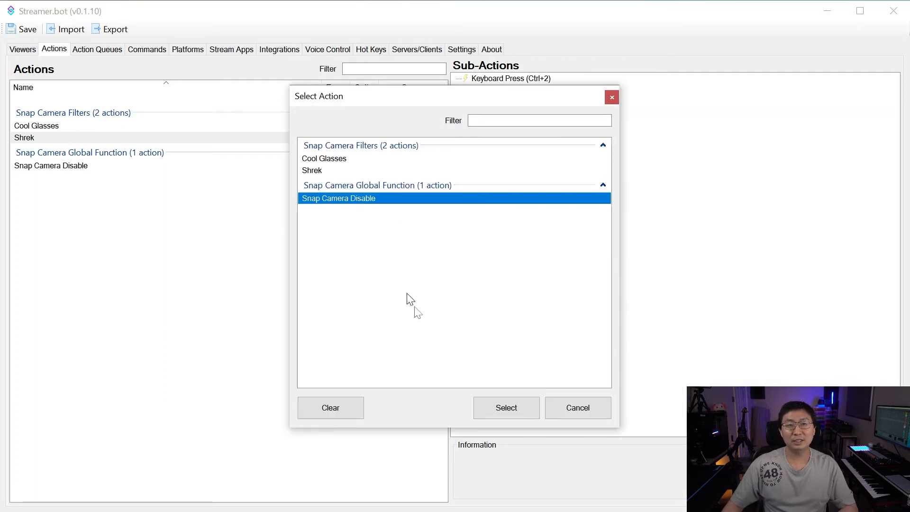
click(497, 407)
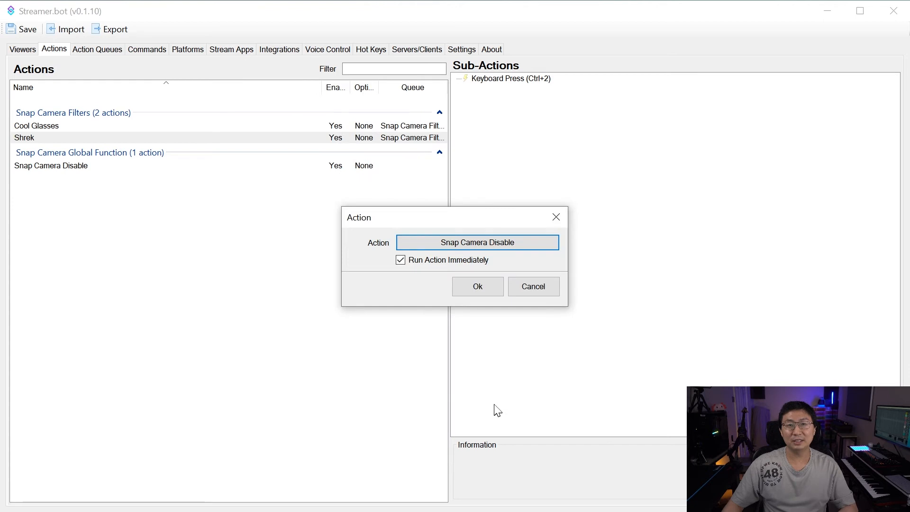
click(464, 288)
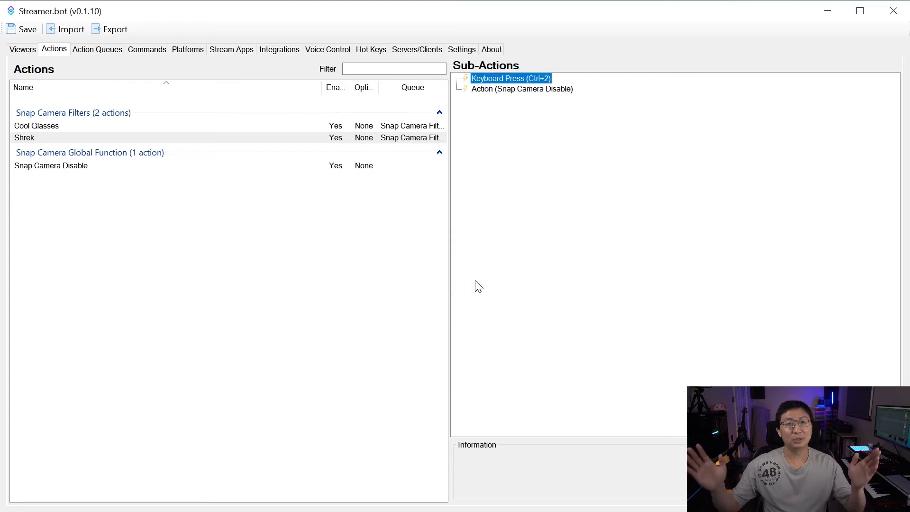
click(561, 255)
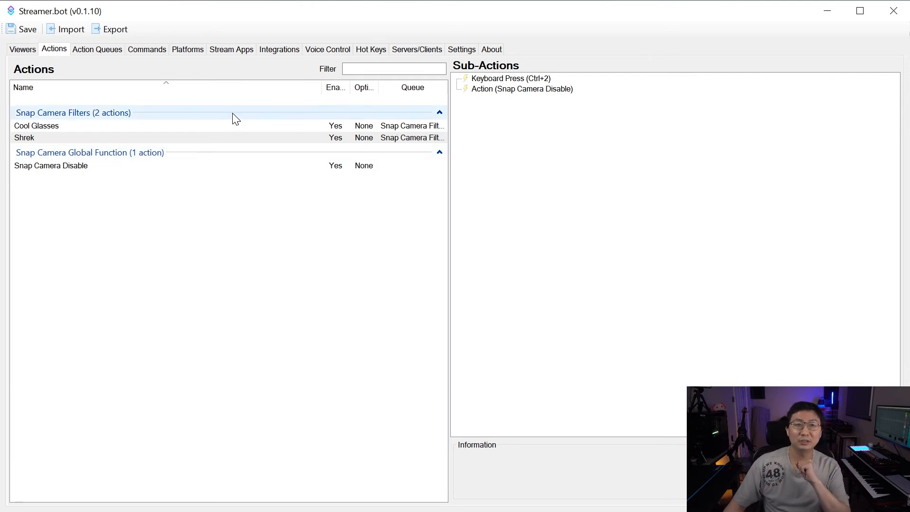
Assign the Cool Glasses action to the Shiny glasses! Twitch channel point reward.
click(185, 54)
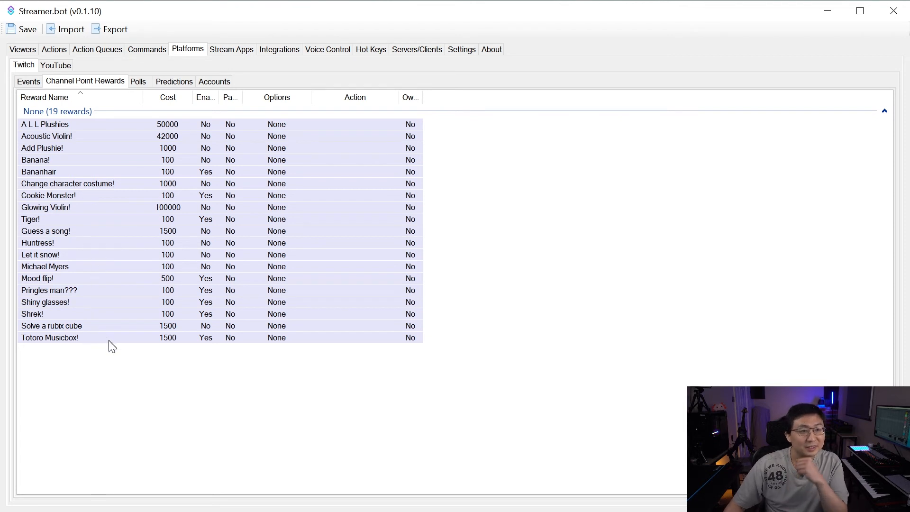
click(67, 302)
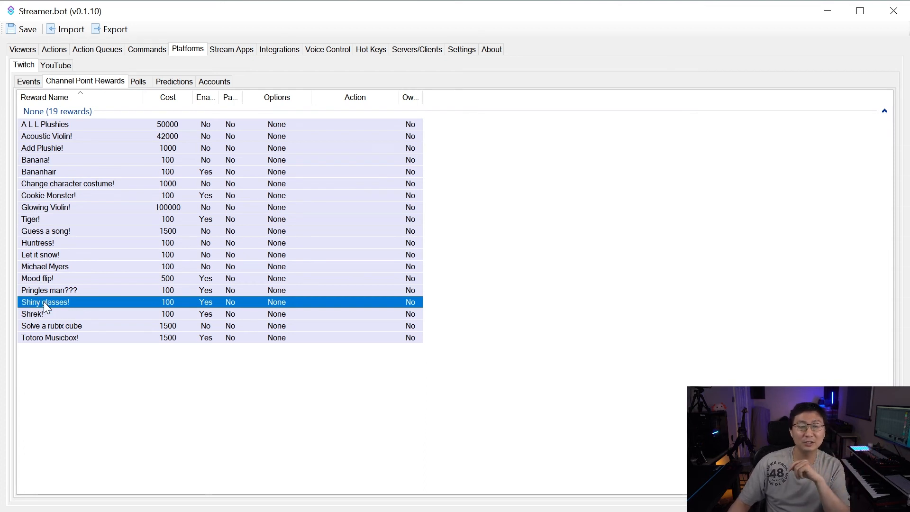
right_click(45, 305)
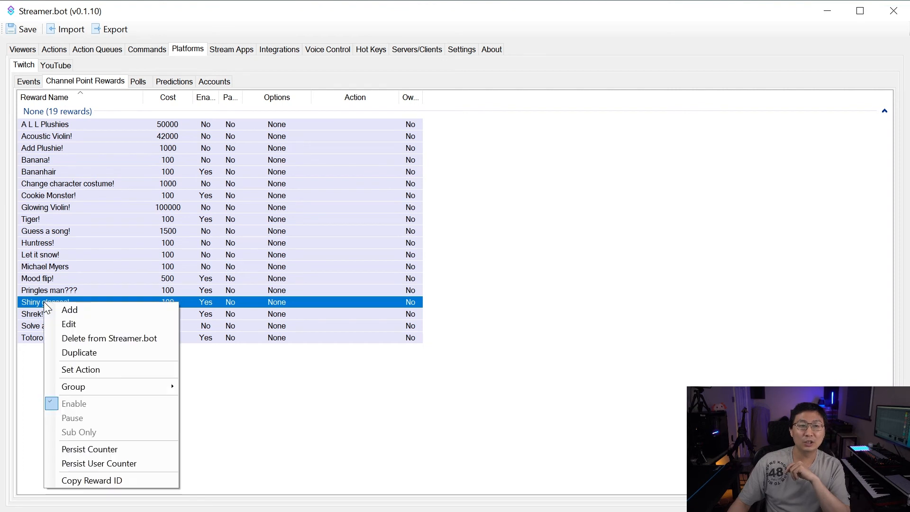
click(93, 370)
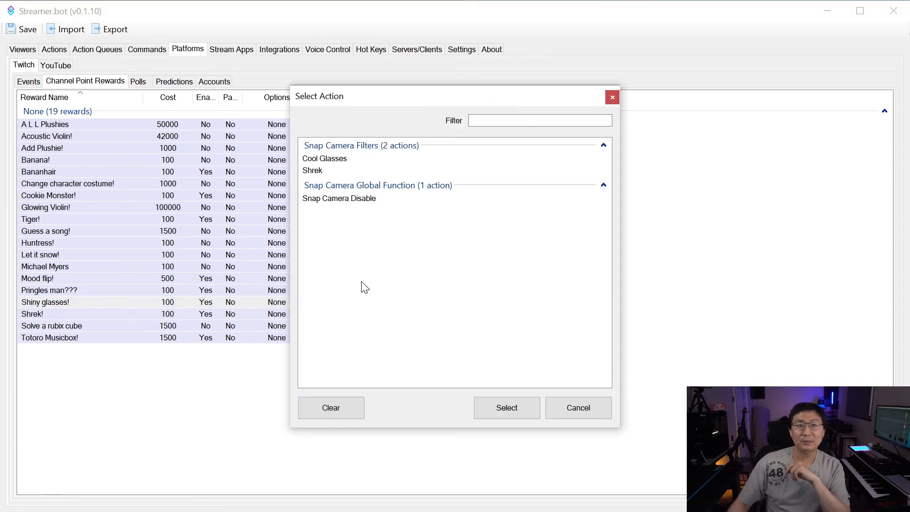
click(331, 157)
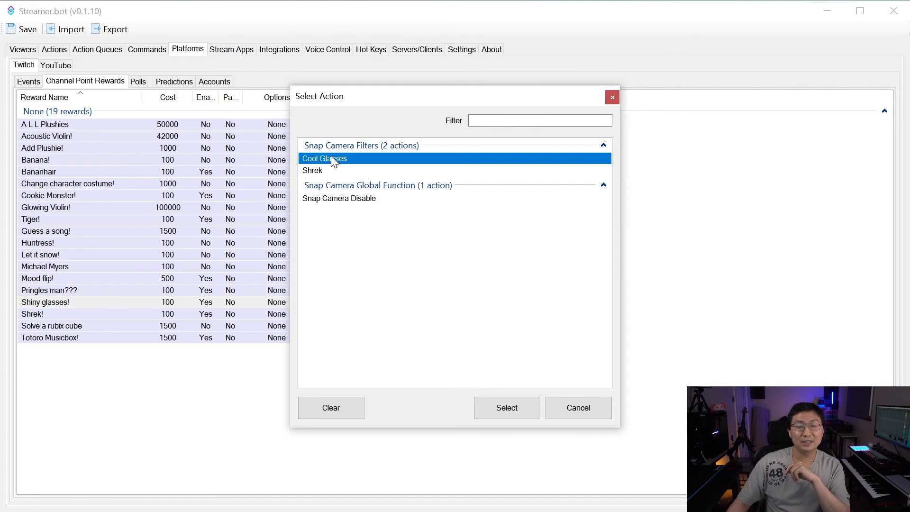
click(506, 408)
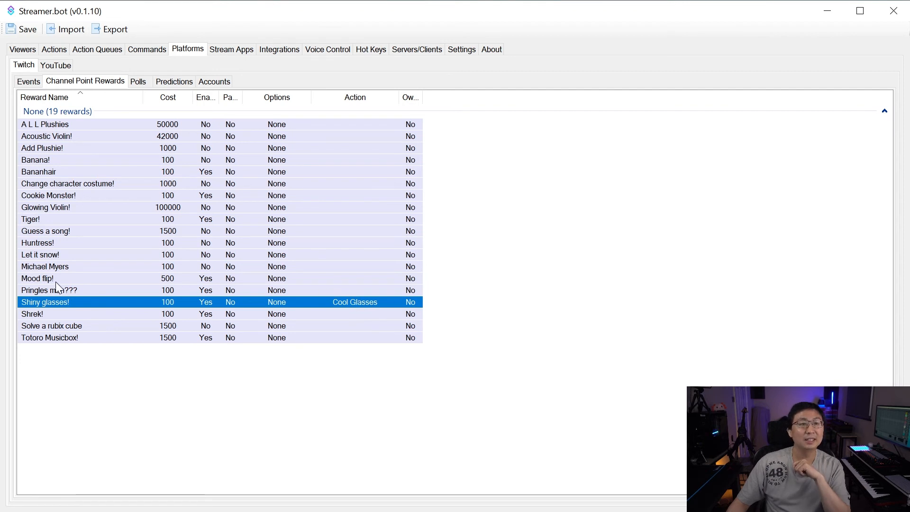
Assign the Shrek action to the Shrek! channel point reward.
click(40, 314)
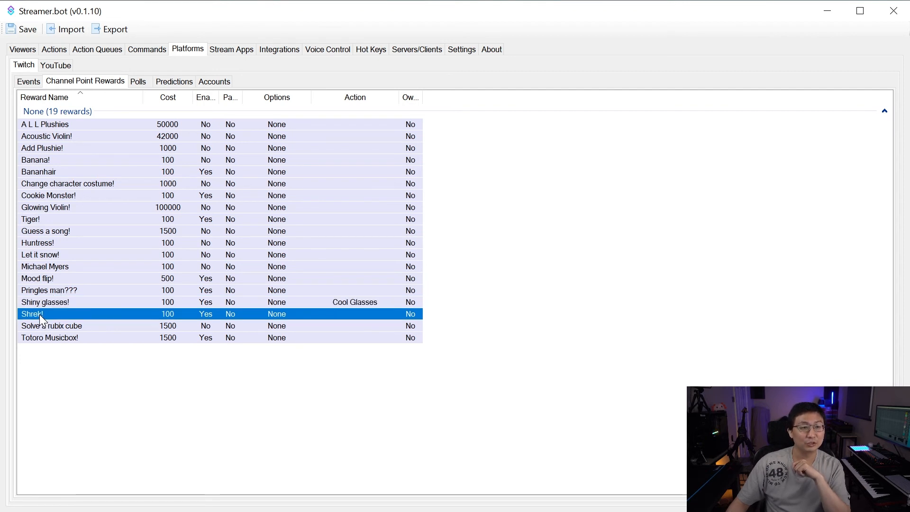
right_click(251, 315)
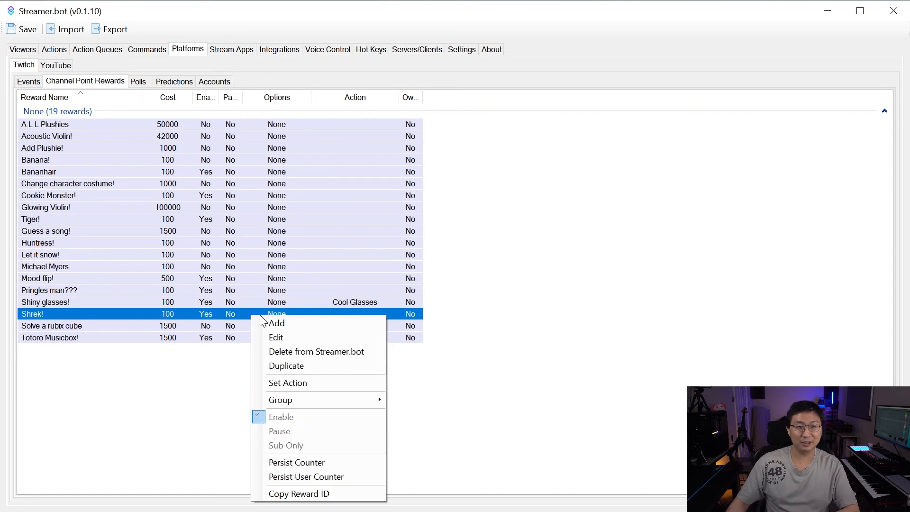
click(296, 383)
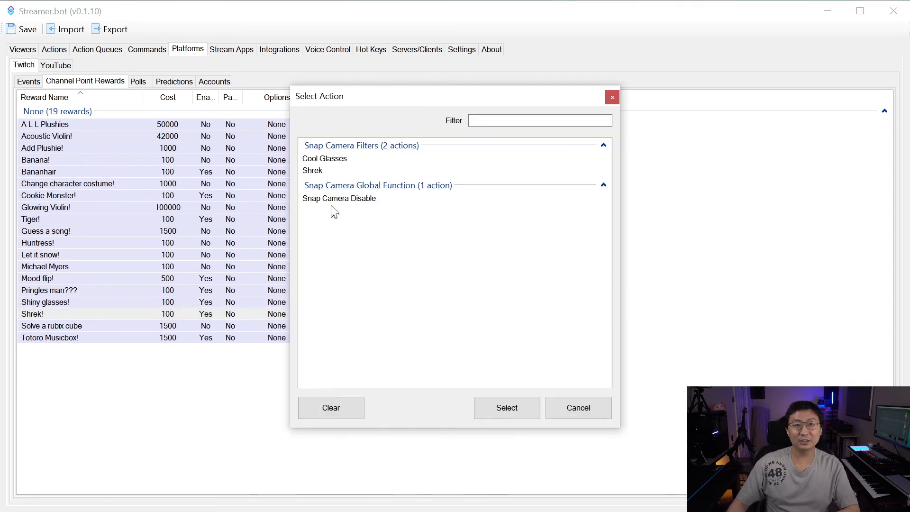
click(327, 172)
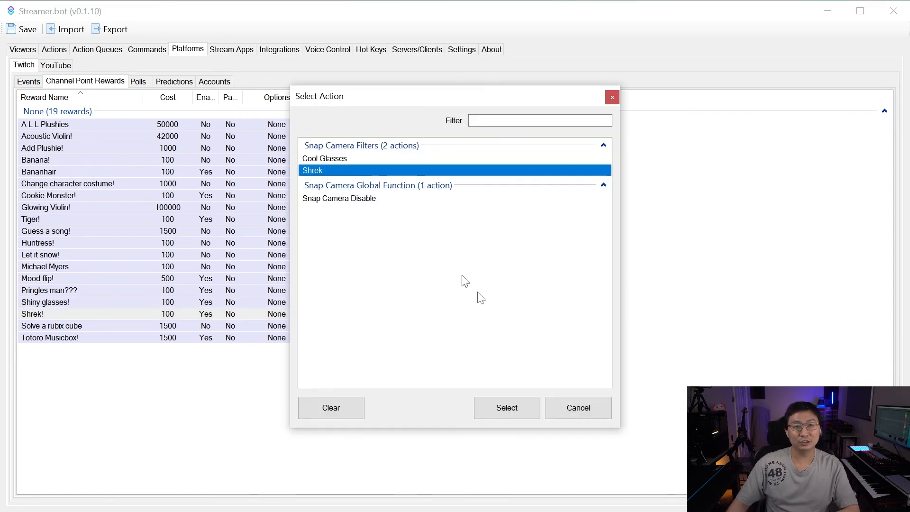
click(507, 409)
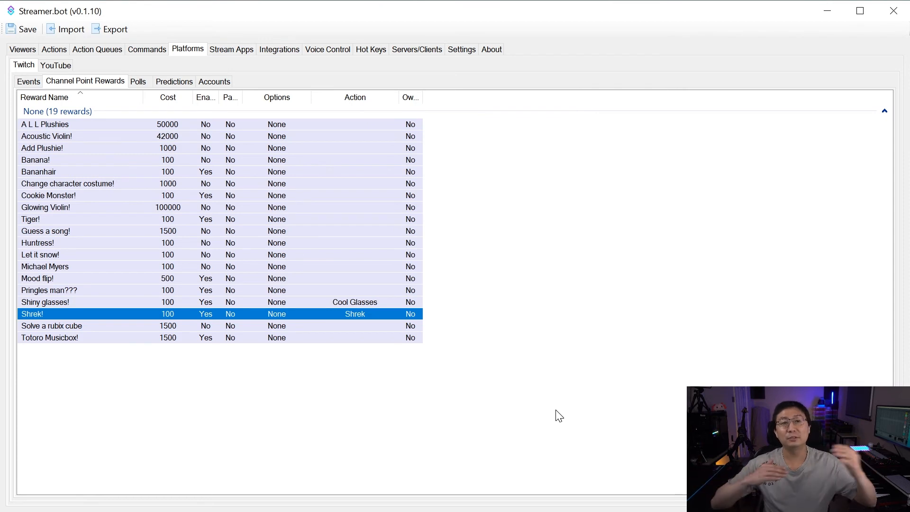
click(53, 49)
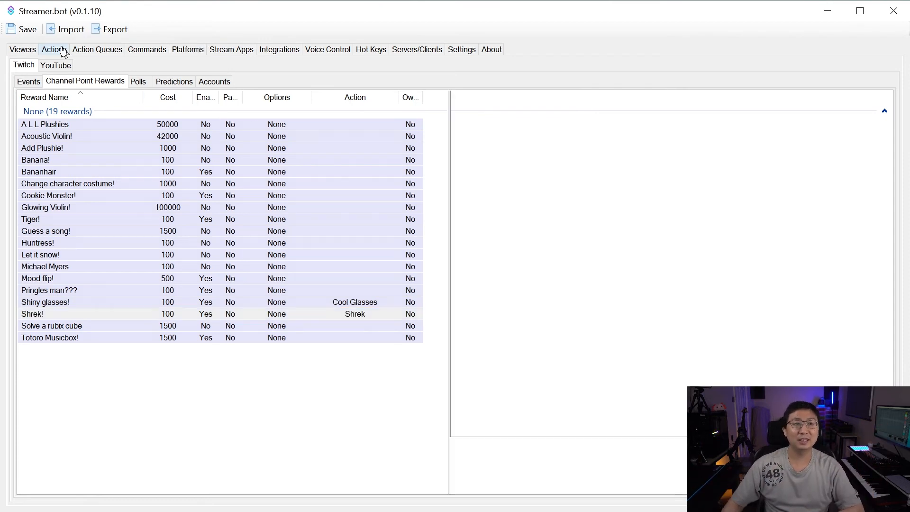
click(185, 50)
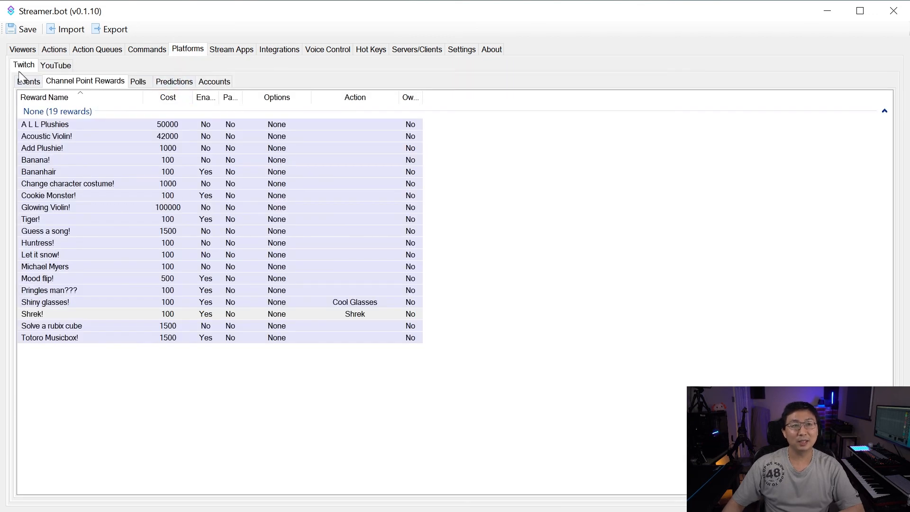
click(64, 83)
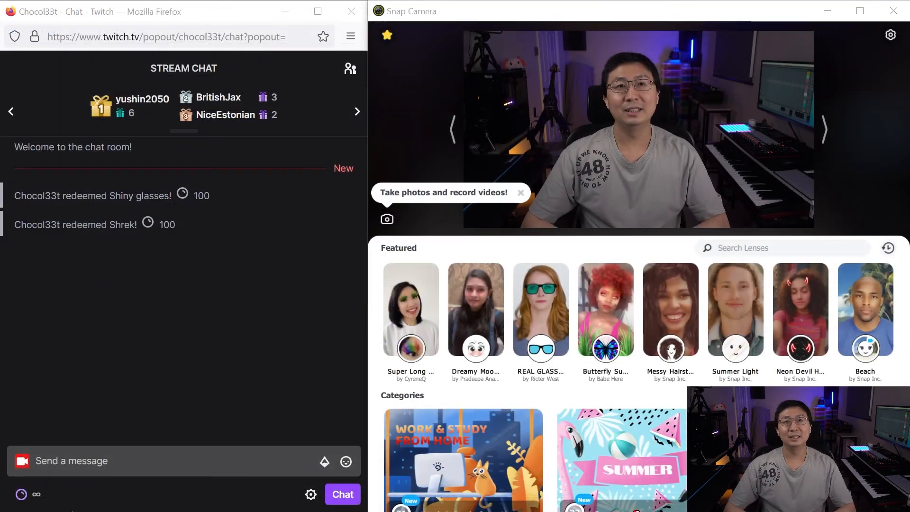
Switch to the Twitch chat popout and redeem the Shiny glasses! reward for 100 points to test its lens.
click(664, 11)
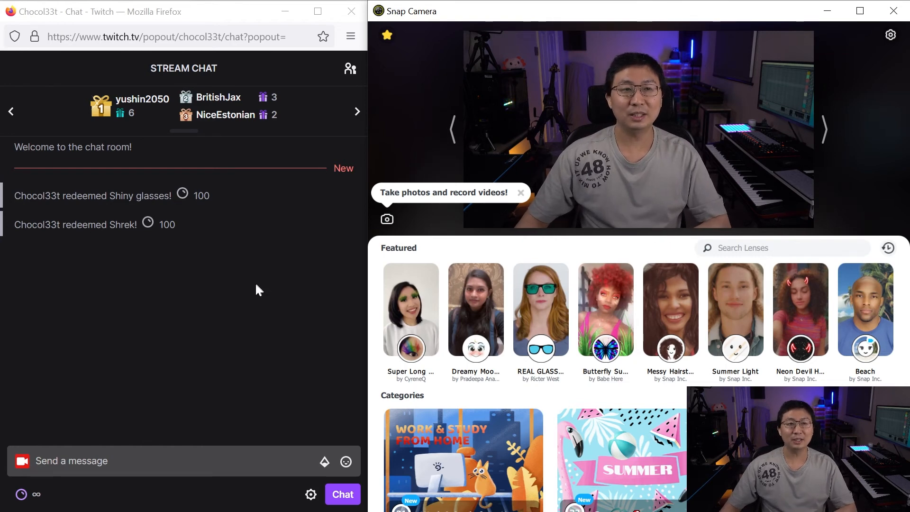
click(35, 502)
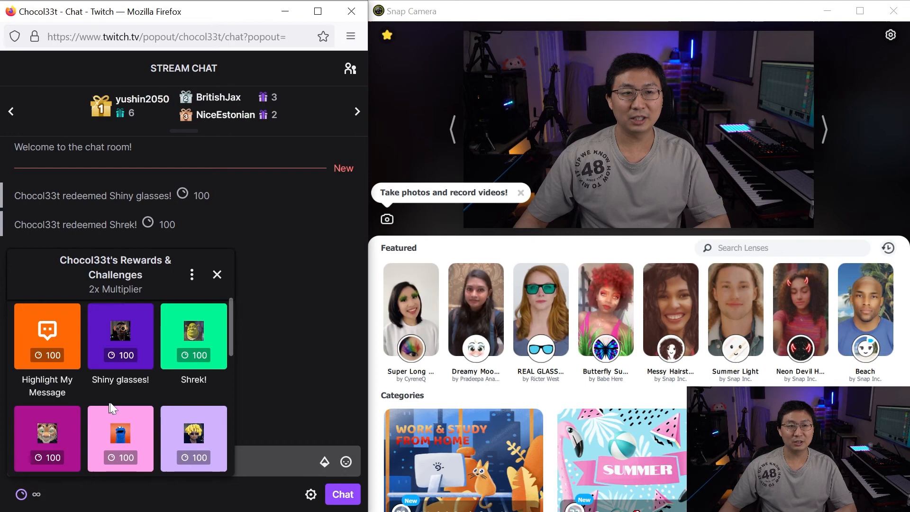
click(125, 337)
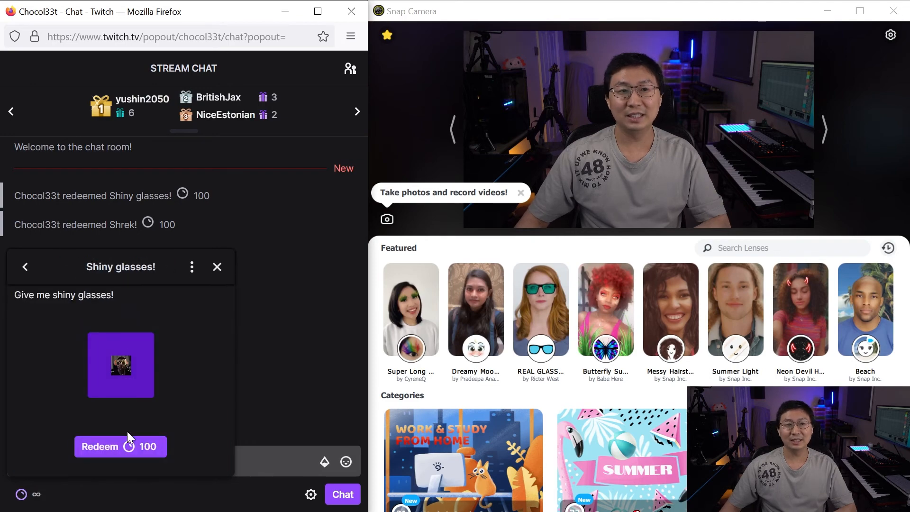
click(126, 443)
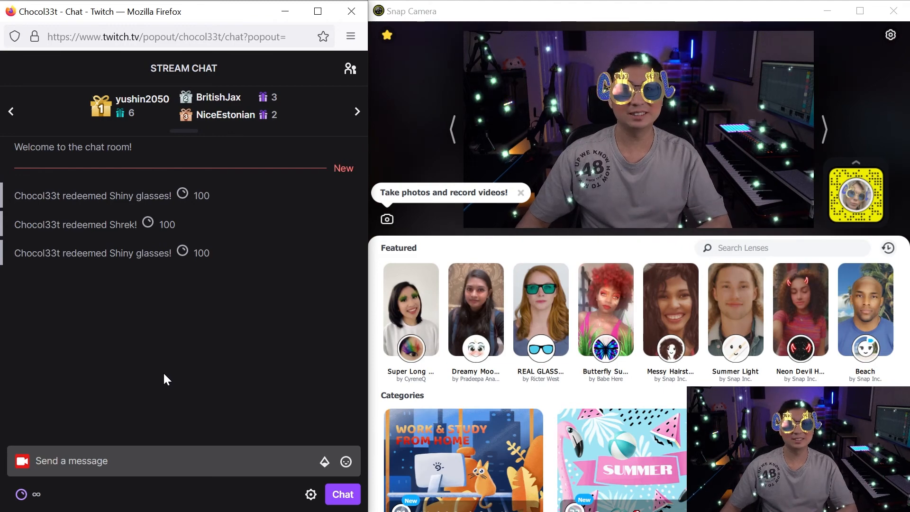
Redeem the Shrek! reward for 100 points in the Twitch chat while the glasses lens is active.
click(33, 495)
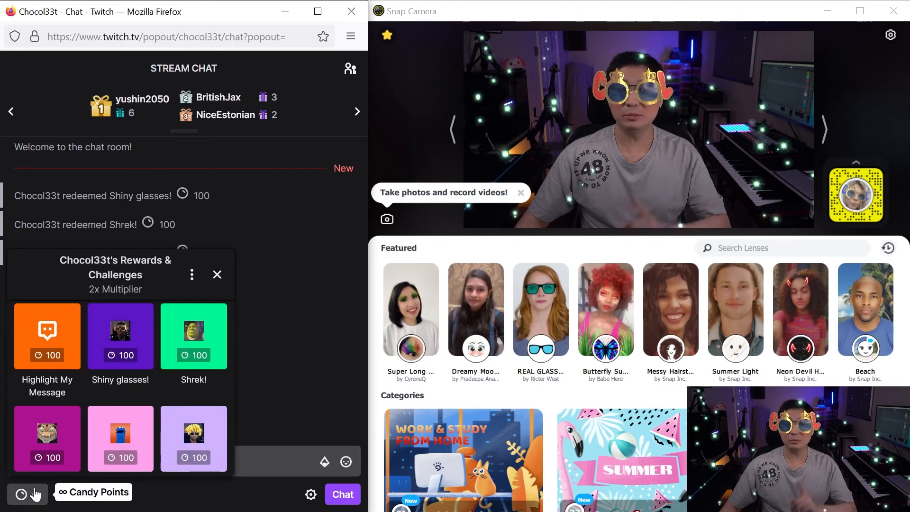
click(198, 373)
click(152, 447)
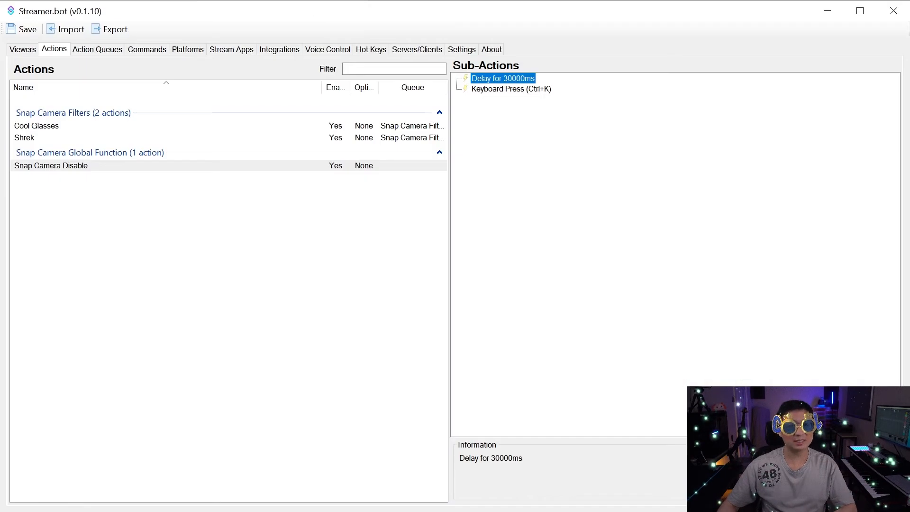
Examine the pending, completed and blocking columns of the Snap Camera Filters queue in Streamer.bot.
click(99, 49)
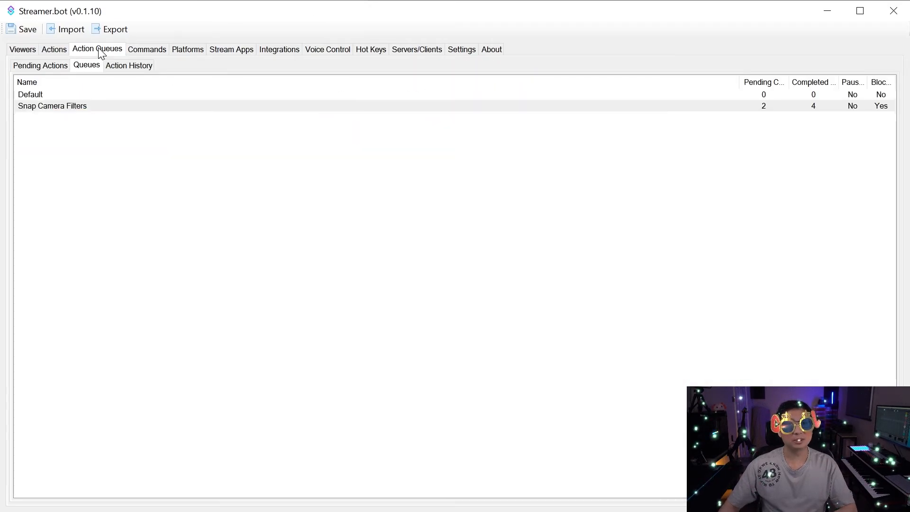
click(68, 107)
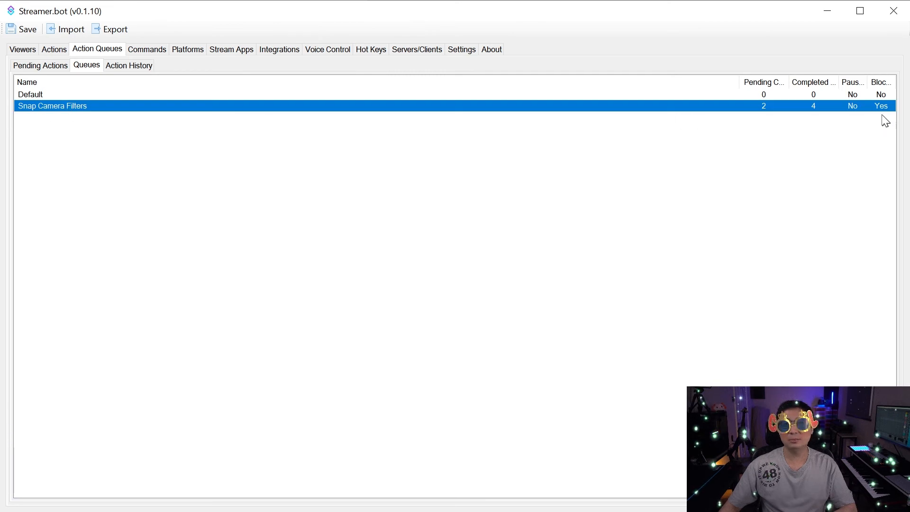
Switch from Streamer.bot to Touch Portal and start a new event triggered by Twitch - On Channel Points Redeemed.
click(827, 10)
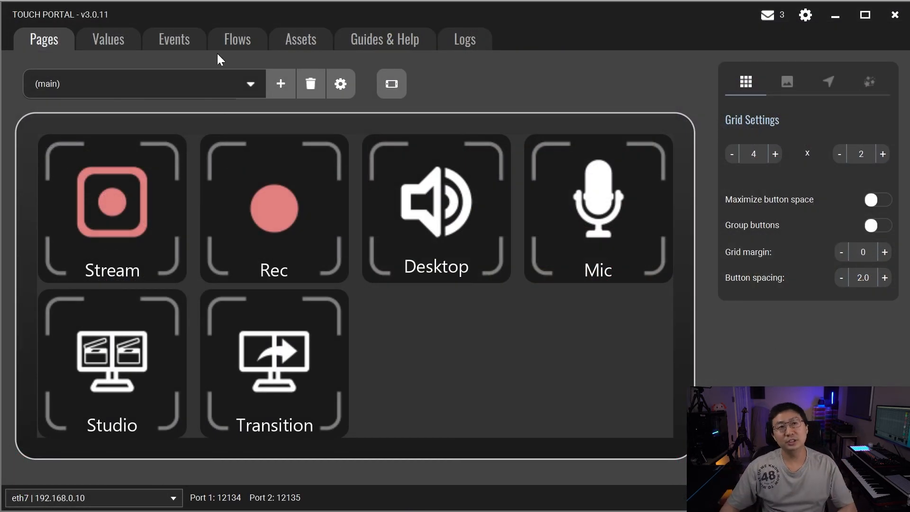
click(161, 45)
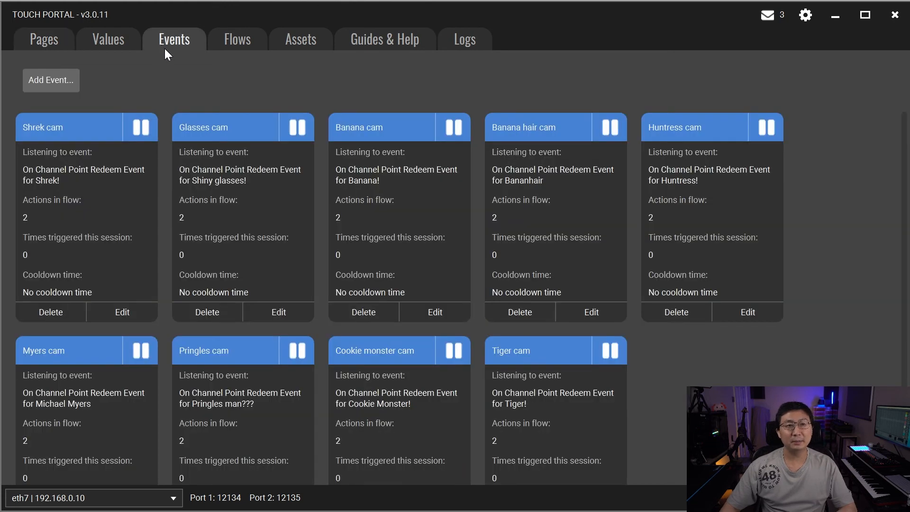
click(42, 84)
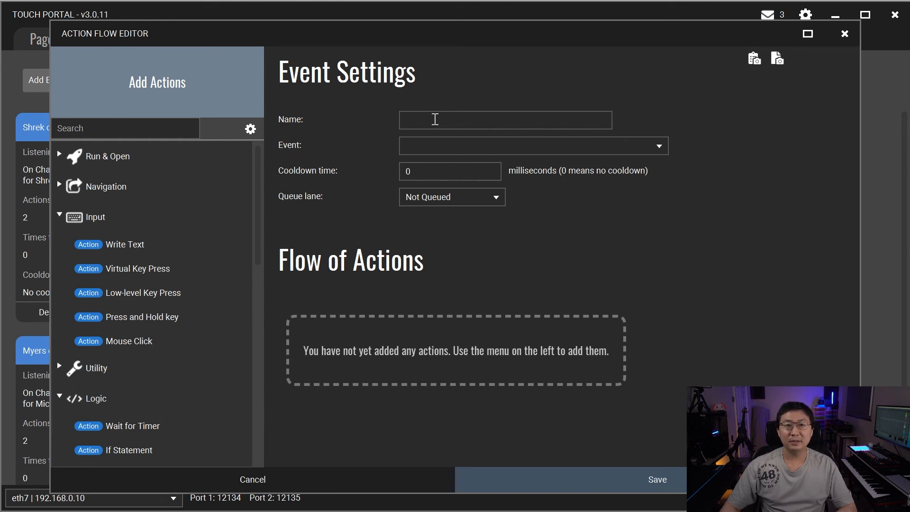
click(429, 153)
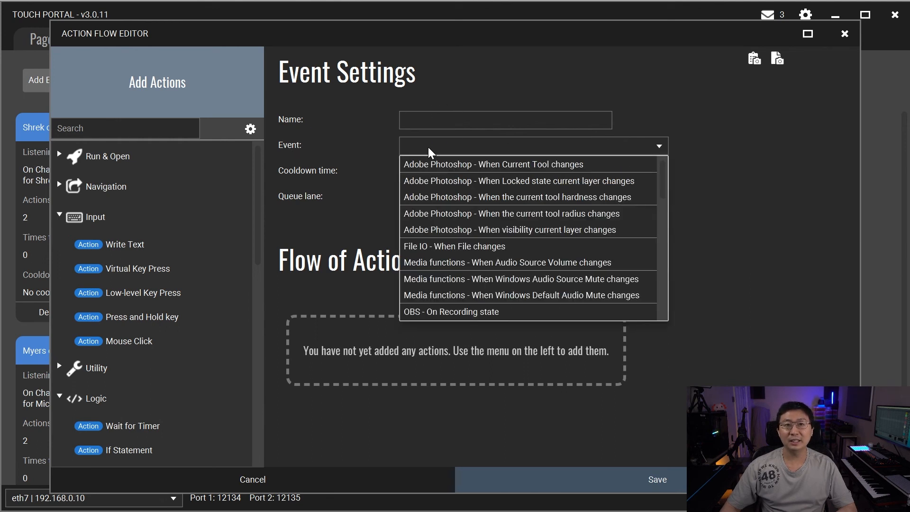
scroll(511, 246, down, 7)
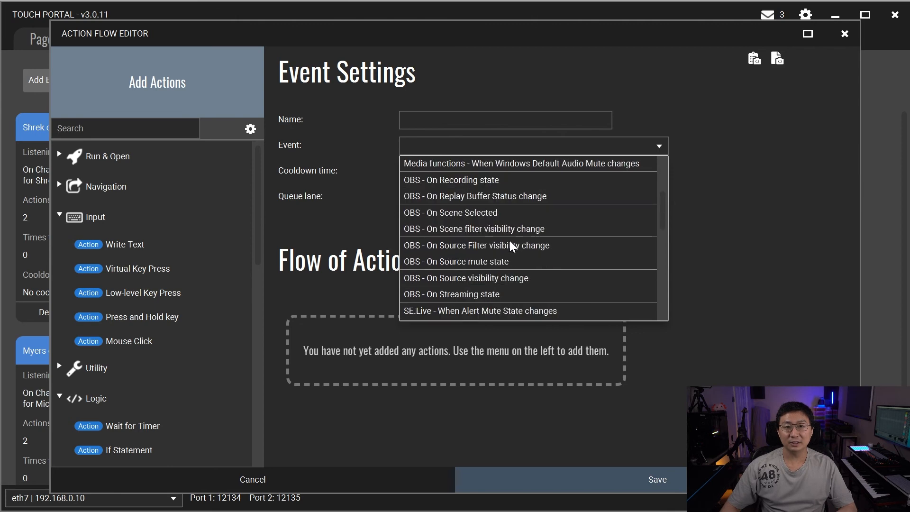
scroll(512, 246, down, 4)
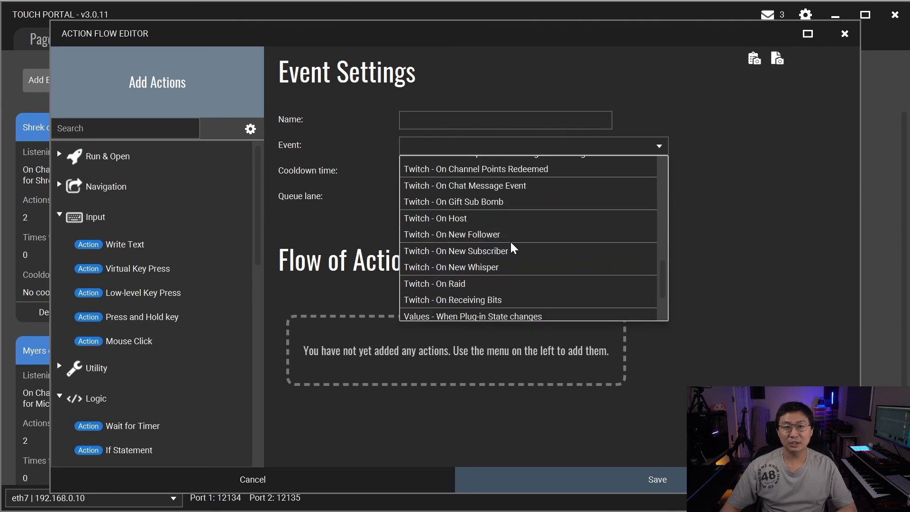
scroll(512, 246, up, 1)
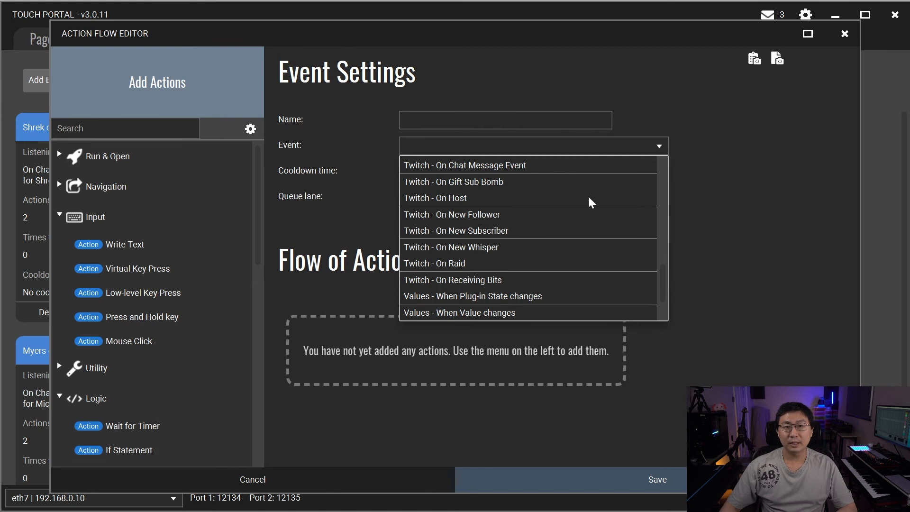
scroll(591, 203, up, 1)
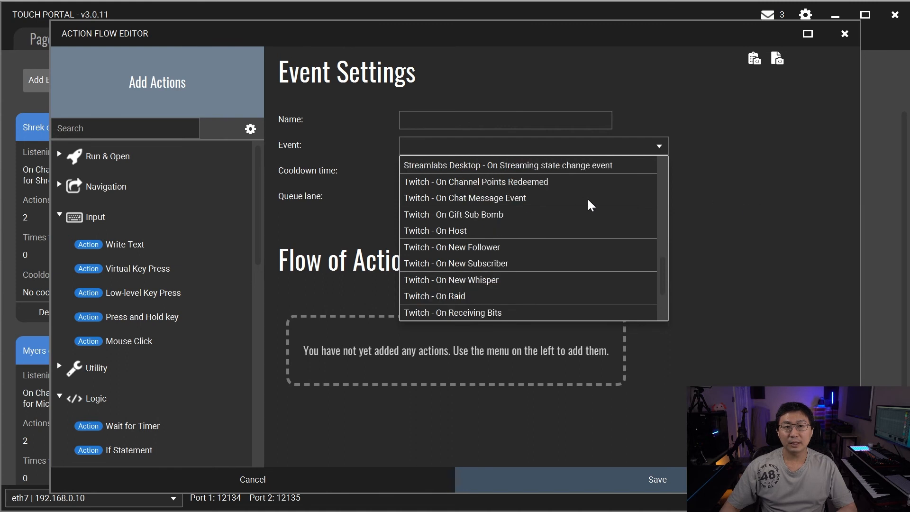
click(497, 182)
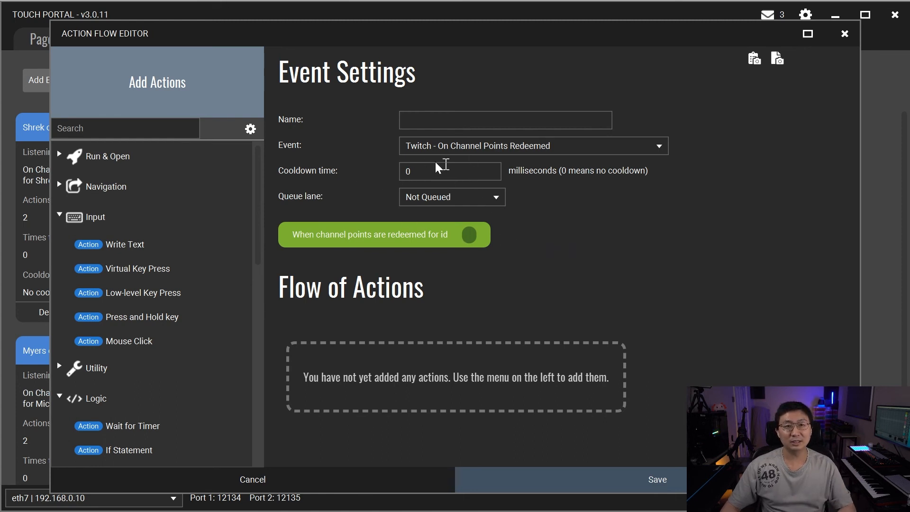
Examine the name field and queue lane options of the new event, and discard the event without saving.
click(442, 119)
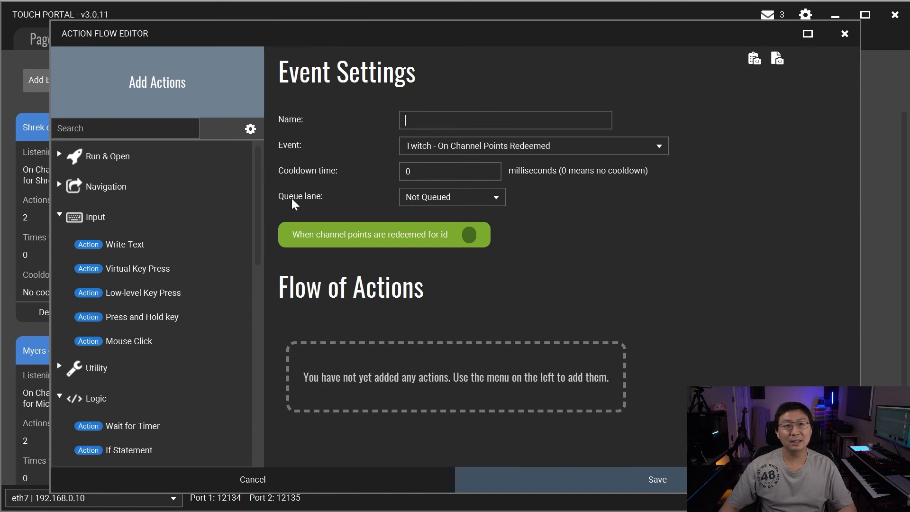
click(495, 201)
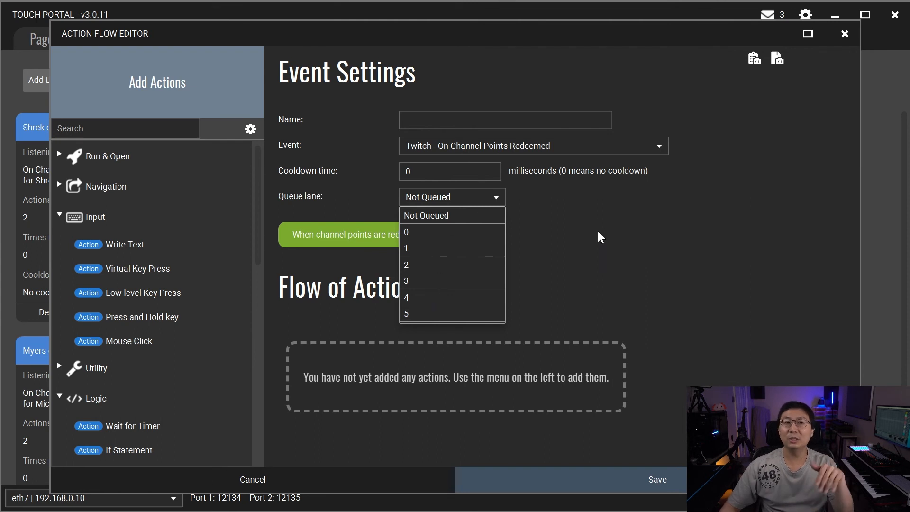
click(666, 203)
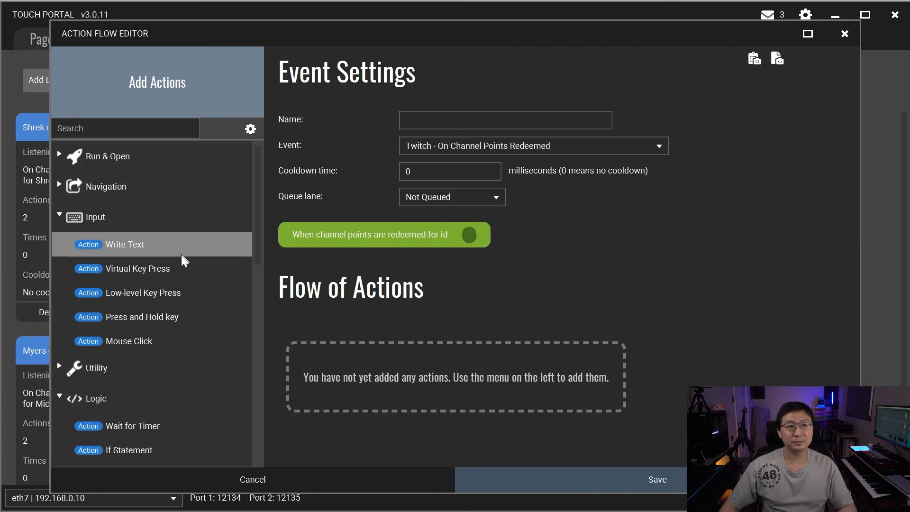
click(279, 478)
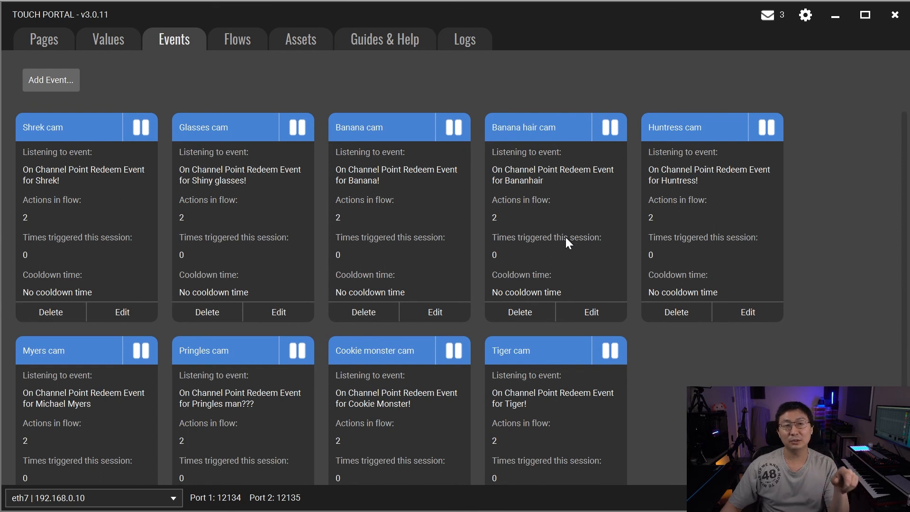
Examine the actions in the reusable Snap Camera enable and disable flow, and close it without changes.
click(231, 42)
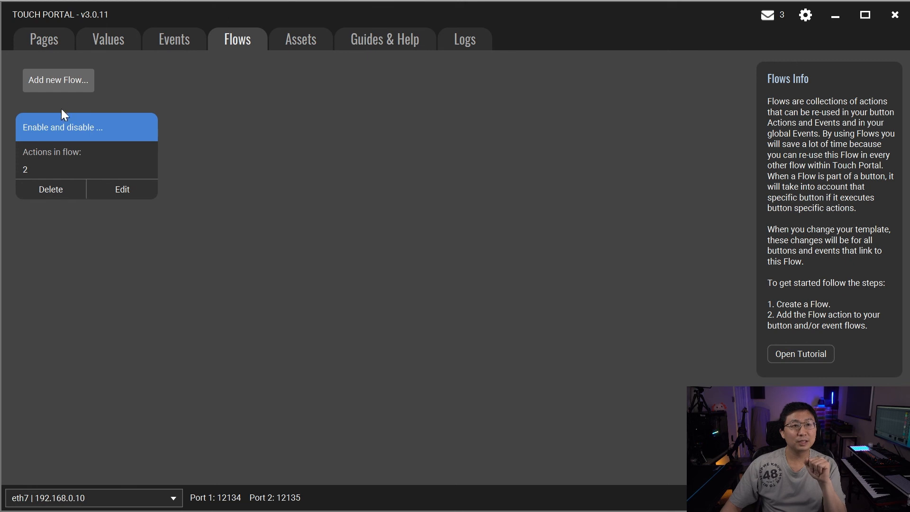
click(112, 191)
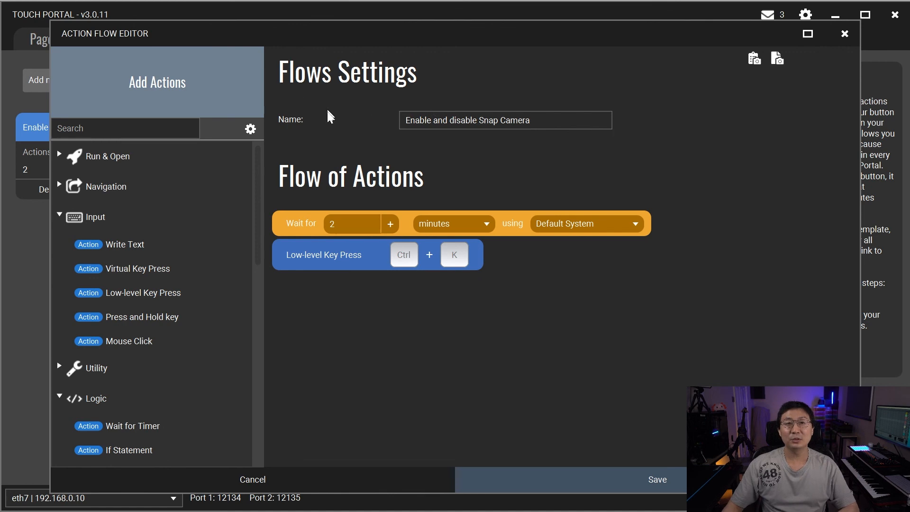
click(255, 482)
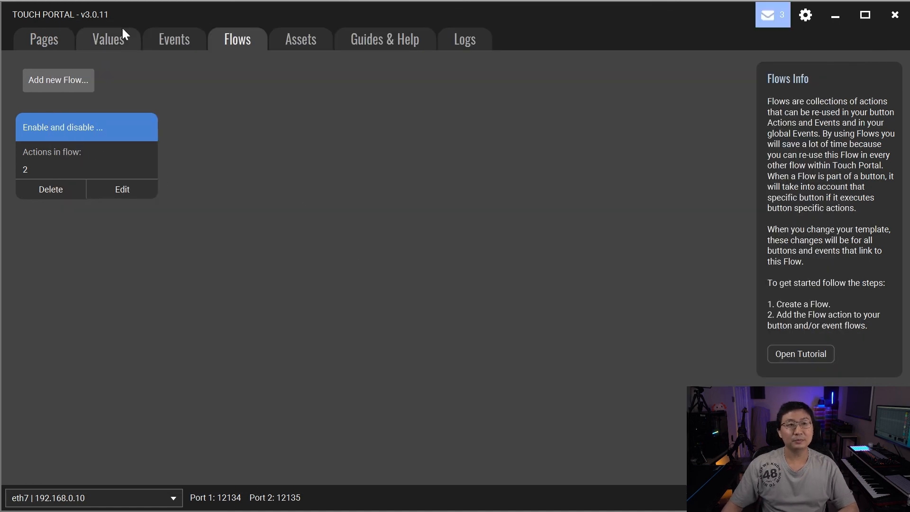
Examine the Shrek cam event's trigger, queue lane and flow of actions, and close it without changes.
click(184, 37)
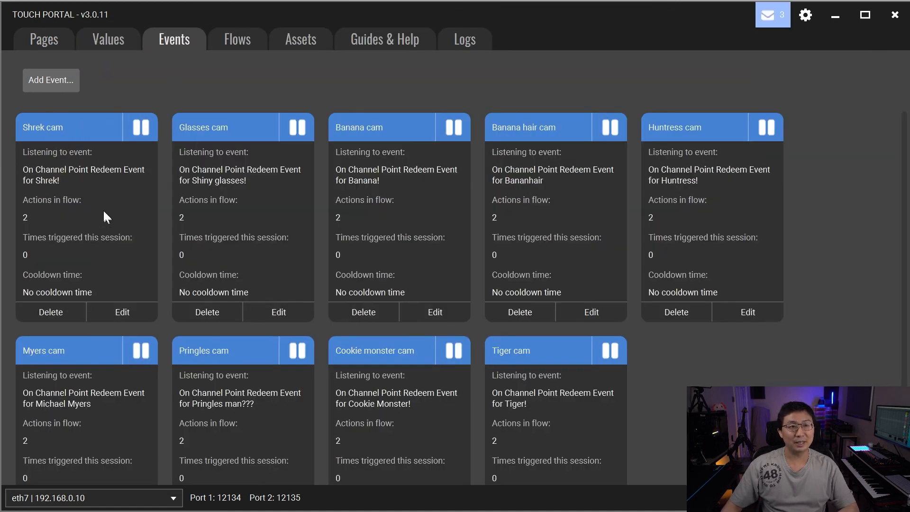
click(123, 312)
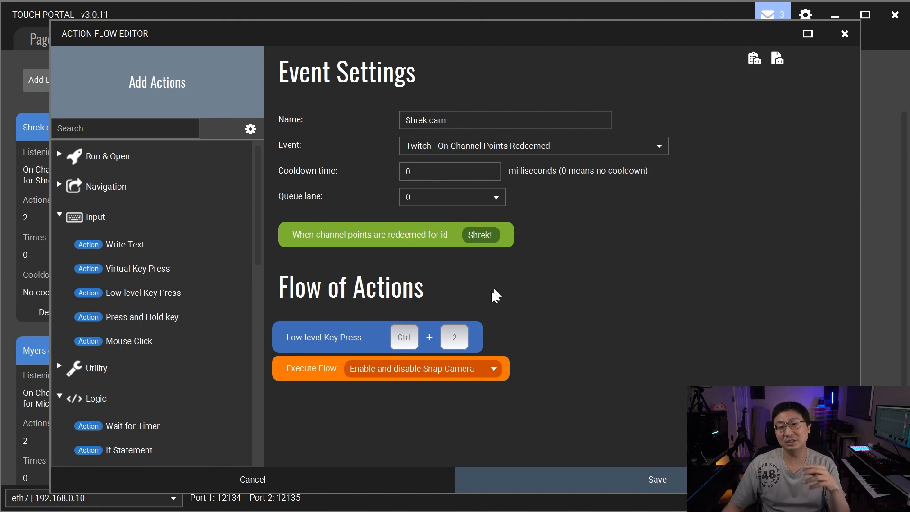
click(324, 478)
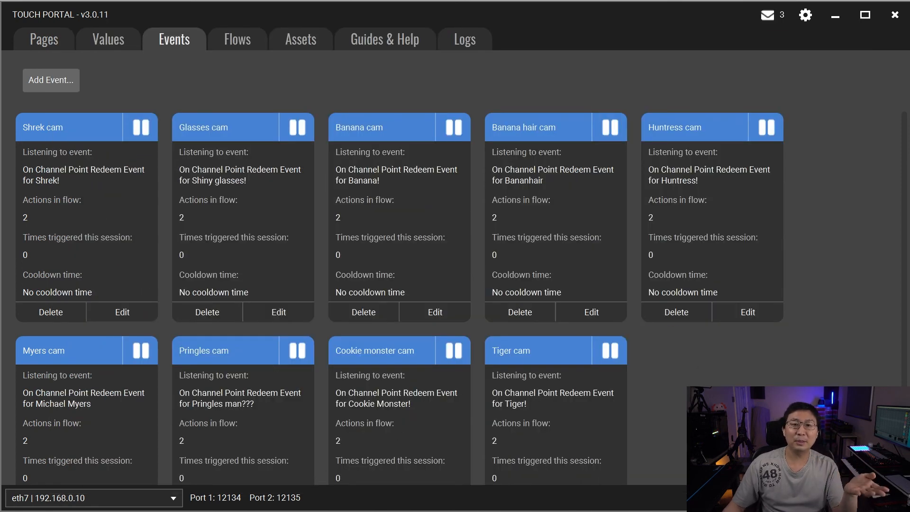